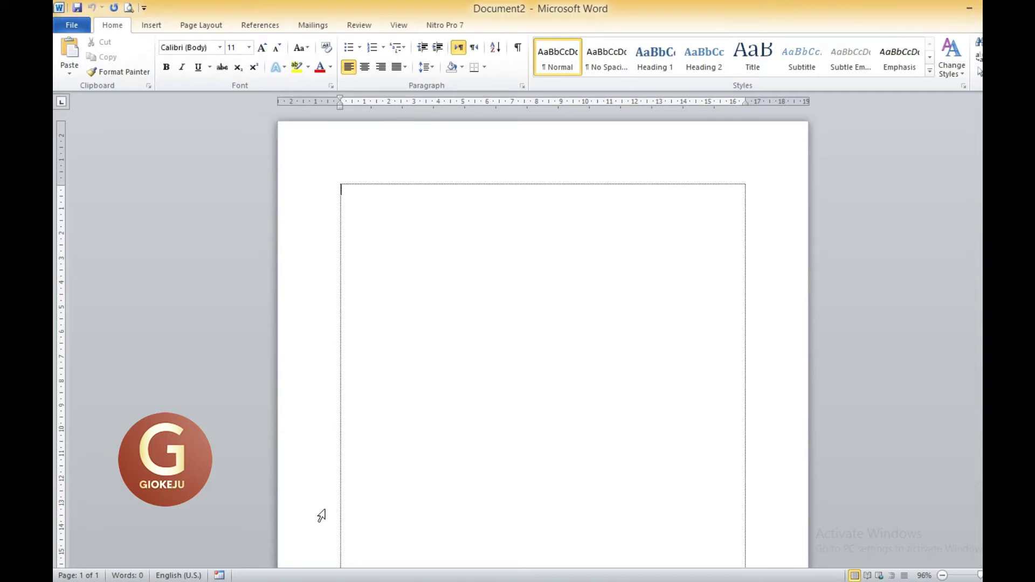
# Step: Switch to the Document1 window that holds the "ASAL-USUL DANAU TOBA" story
pyautogui.moveTo(215, 581)
pyautogui.click(164, 518)
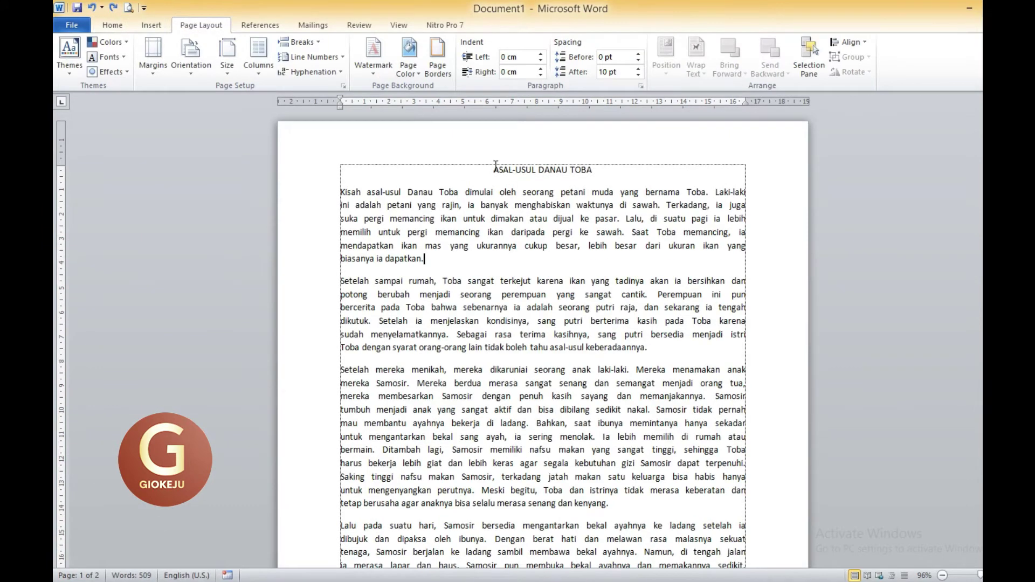
pyautogui.moveTo(492, 168); pyautogui.dragTo(730, 503)
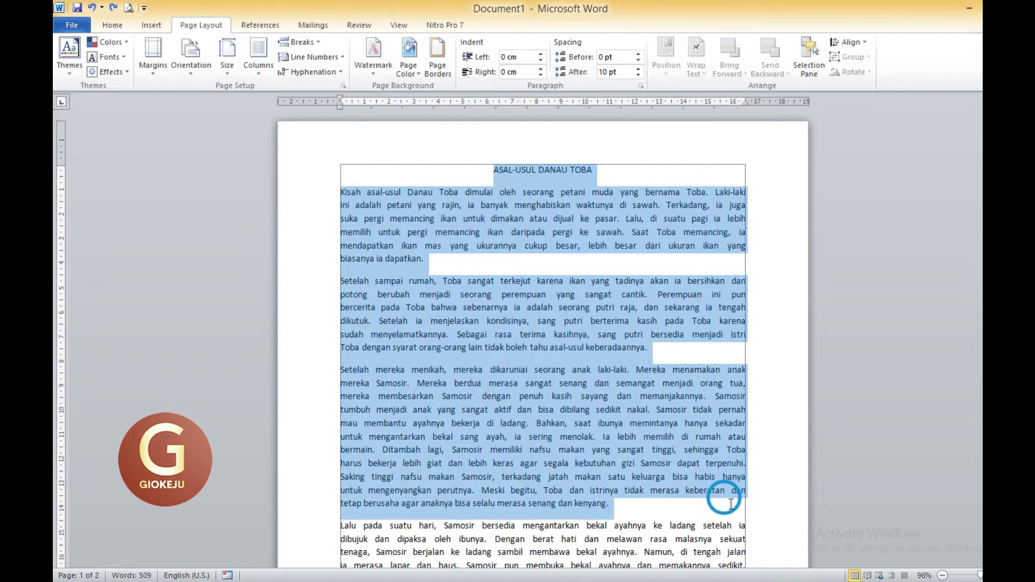
pyautogui.click(595, 264)
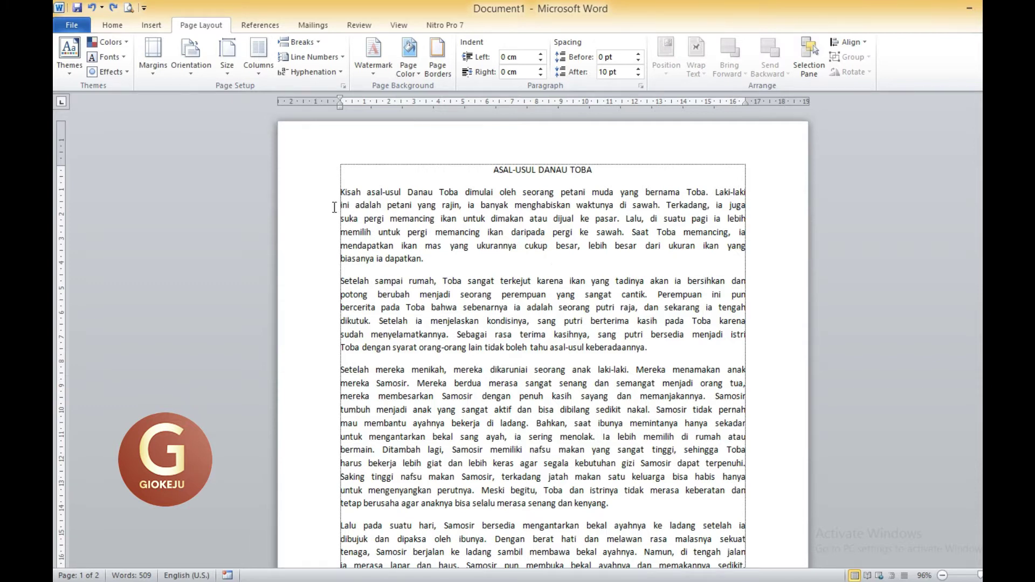
# Step: Lay out the whole story, including its title, in two columns
pyautogui.click(480, 170)
pyautogui.moveTo(480, 170); pyautogui.dragTo(696, 497)
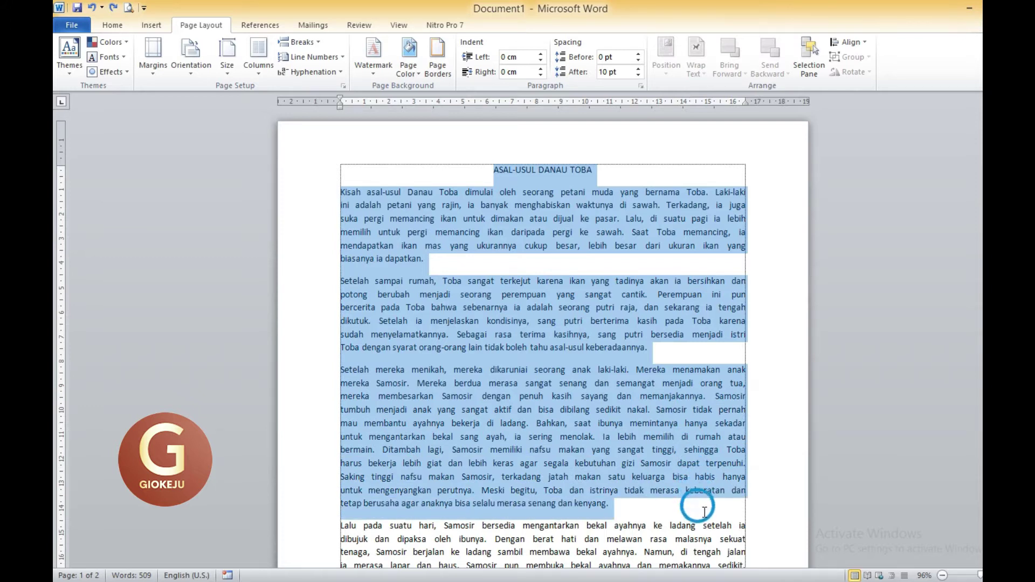
pyautogui.hotkey('ctrl', 's')
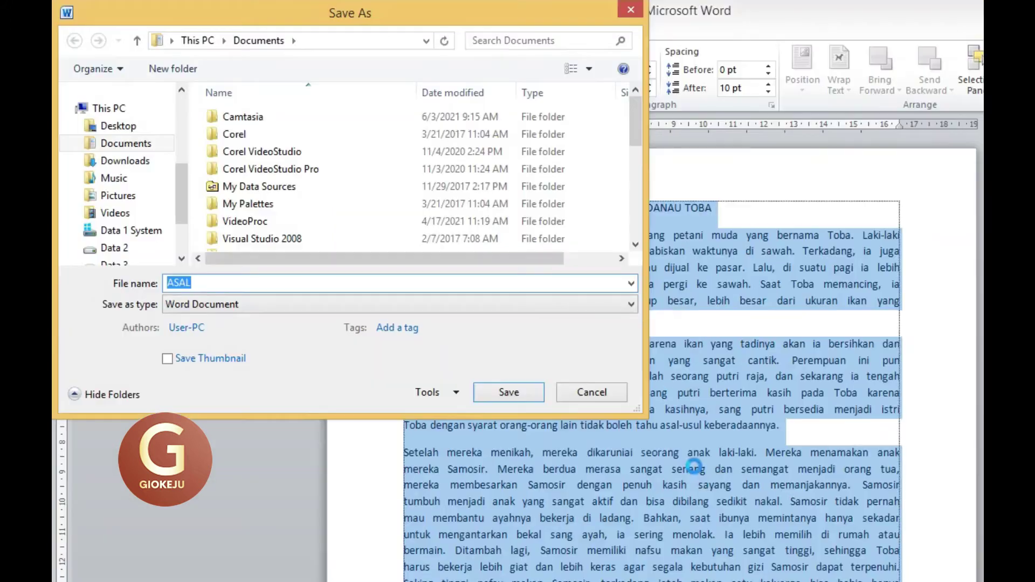
pyautogui.press('Escape')
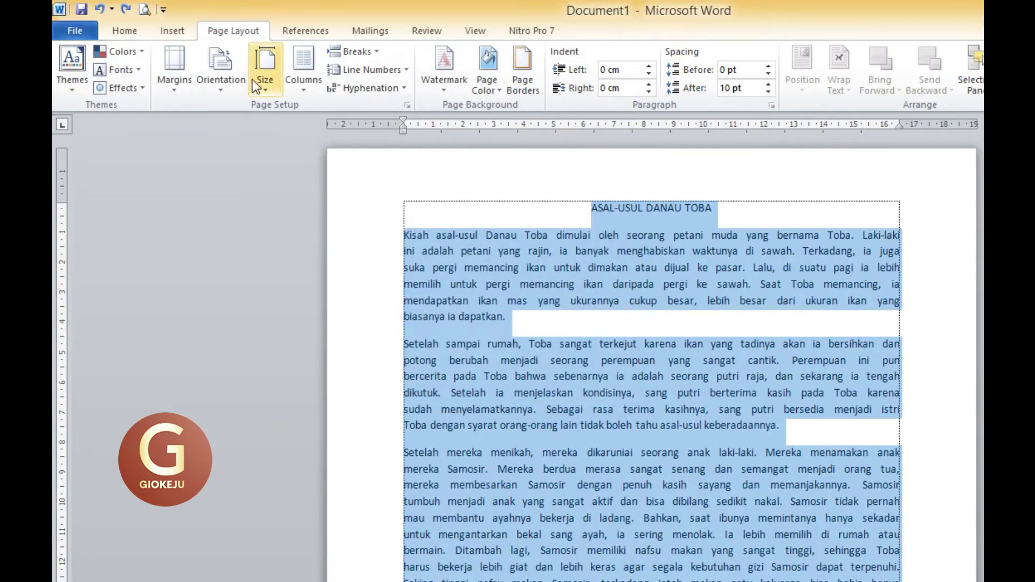
pyautogui.click(128, 32)
pyautogui.click(232, 33)
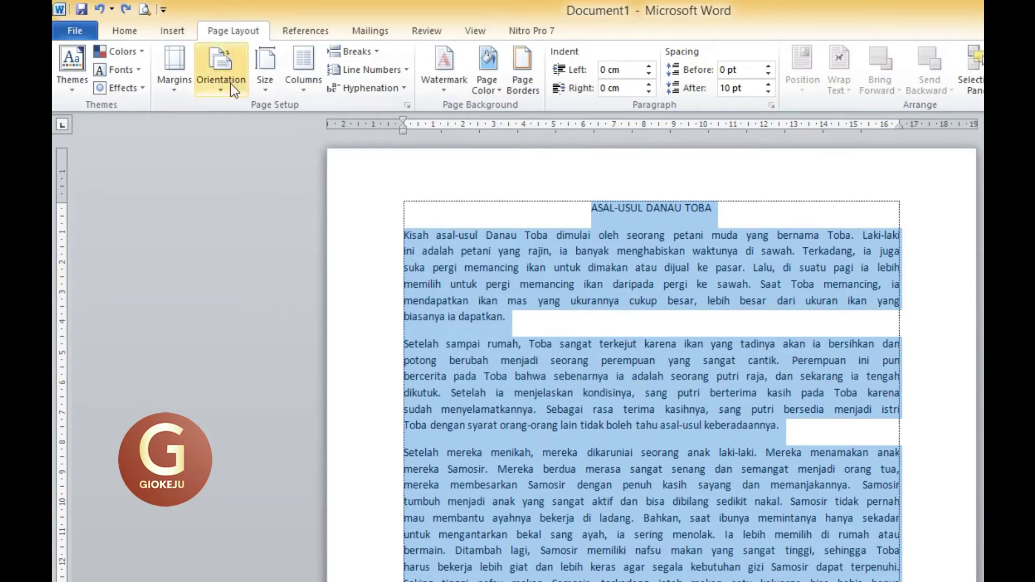
pyautogui.click(304, 89)
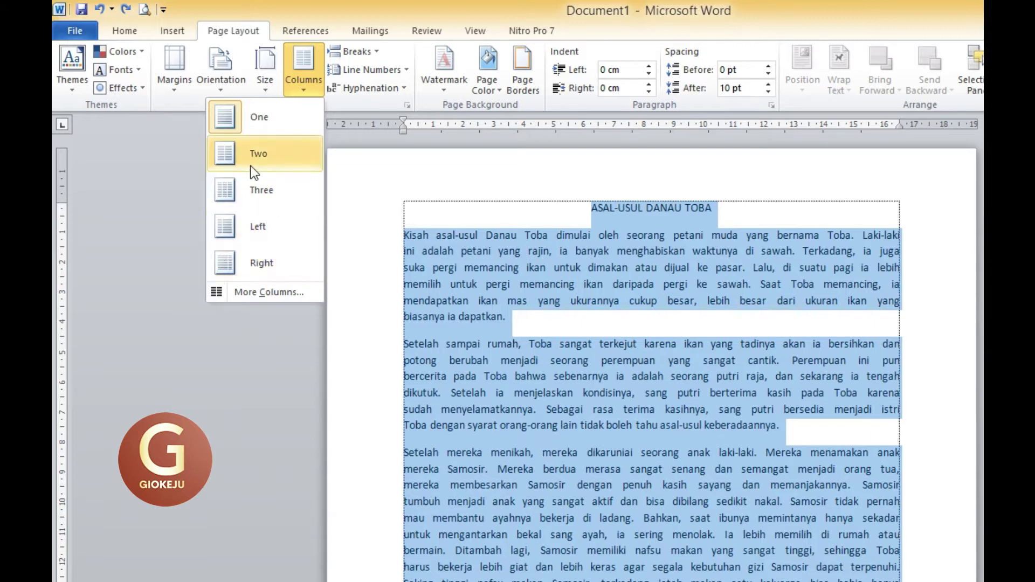
pyautogui.click(270, 156)
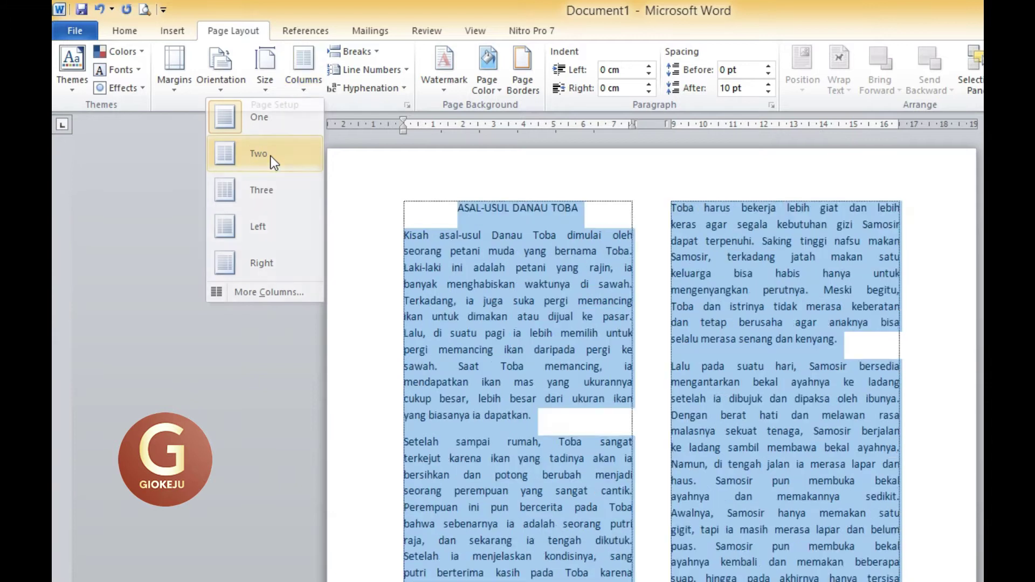
# Step: Check the title and text in the two-column layout, and undo that layout
pyautogui.click(658, 233)
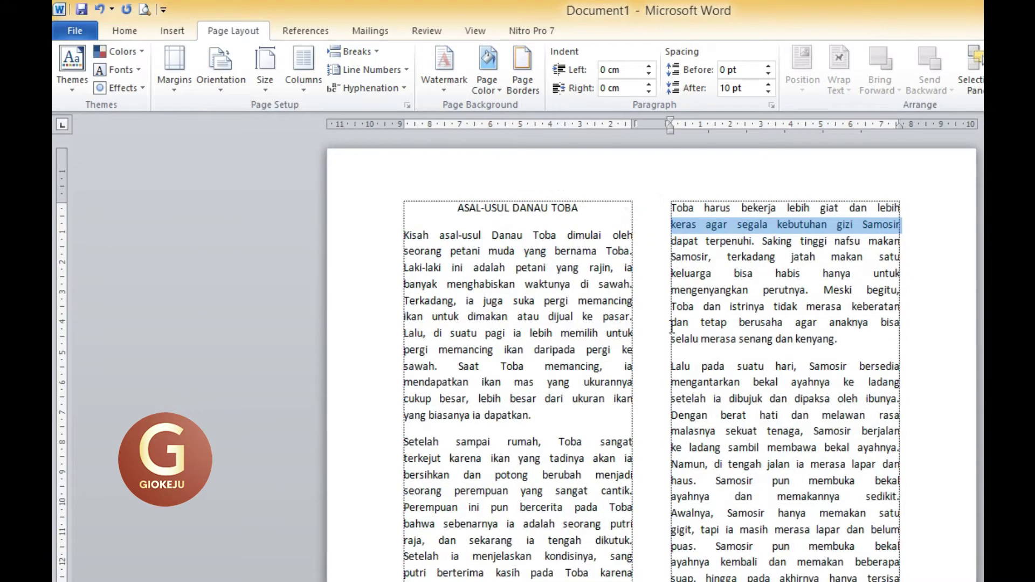
pyautogui.click(716, 338)
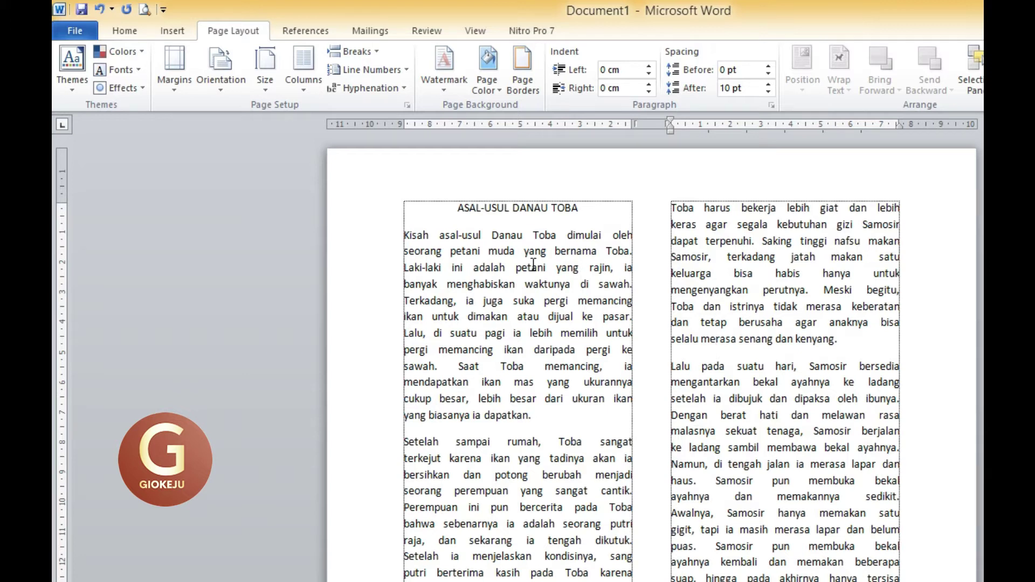
pyautogui.moveTo(453, 197); pyautogui.dragTo(580, 209)
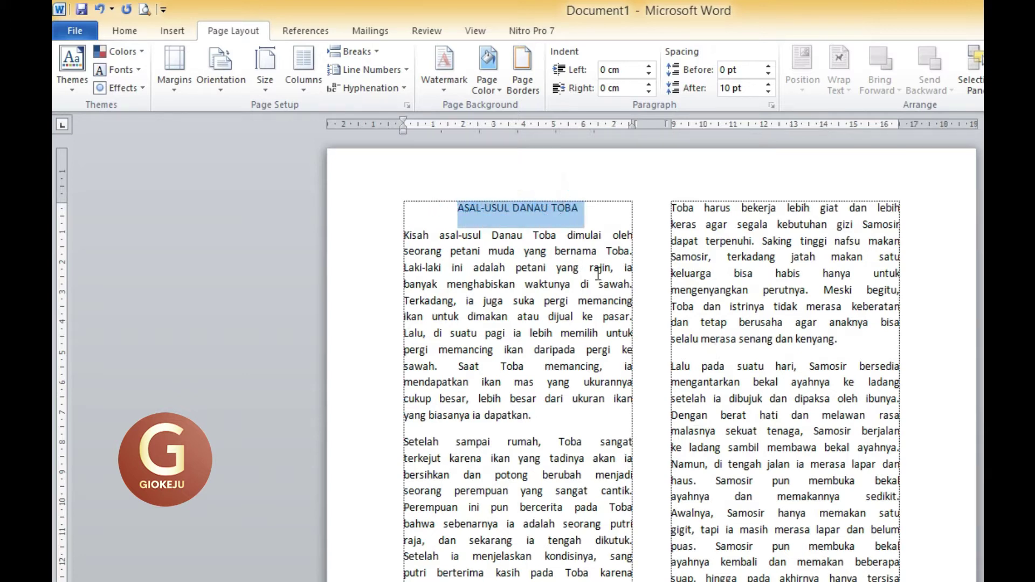
pyautogui.click(596, 274)
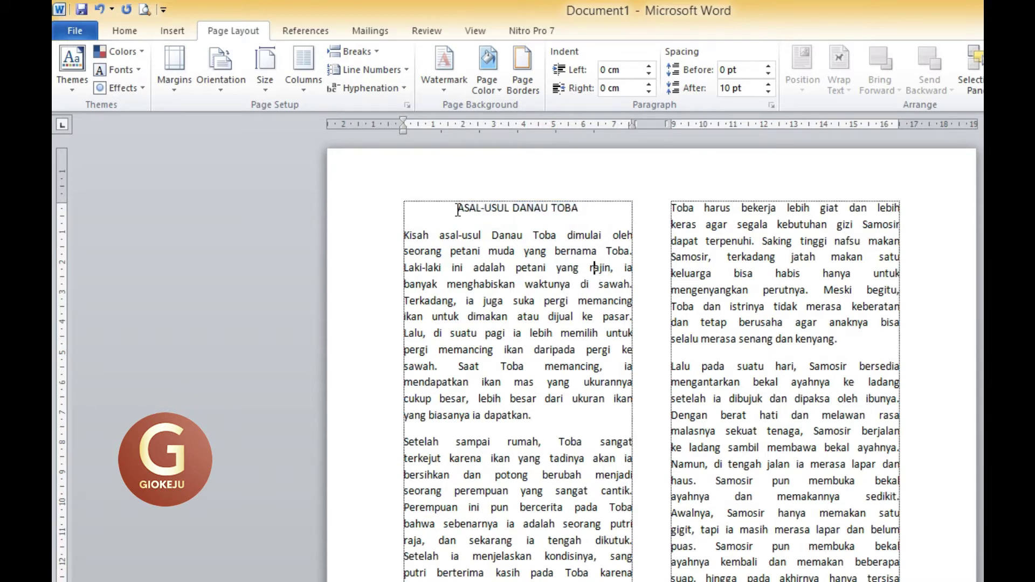
pyautogui.moveTo(457, 209); pyautogui.dragTo(584, 208)
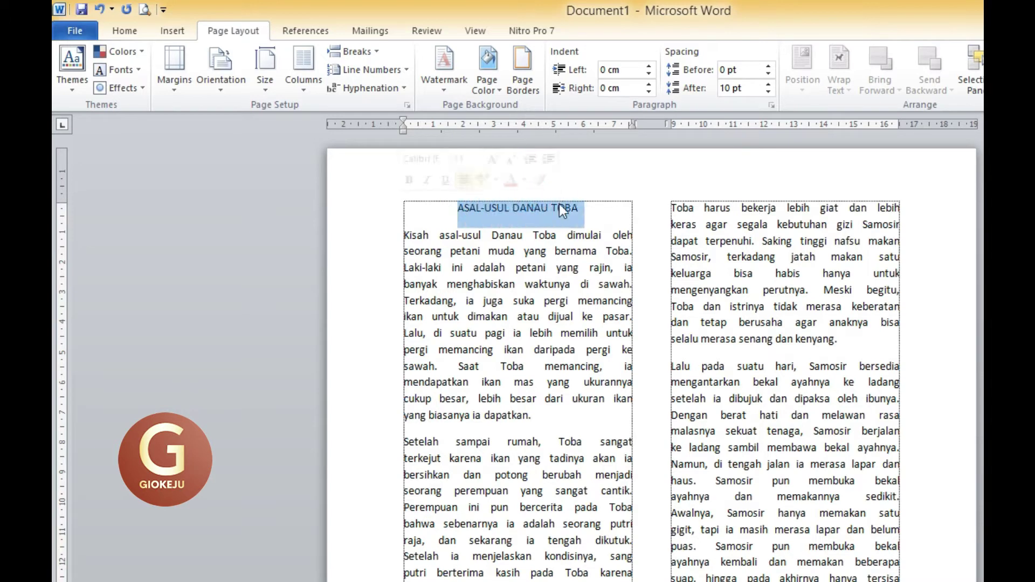
pyautogui.click(590, 223)
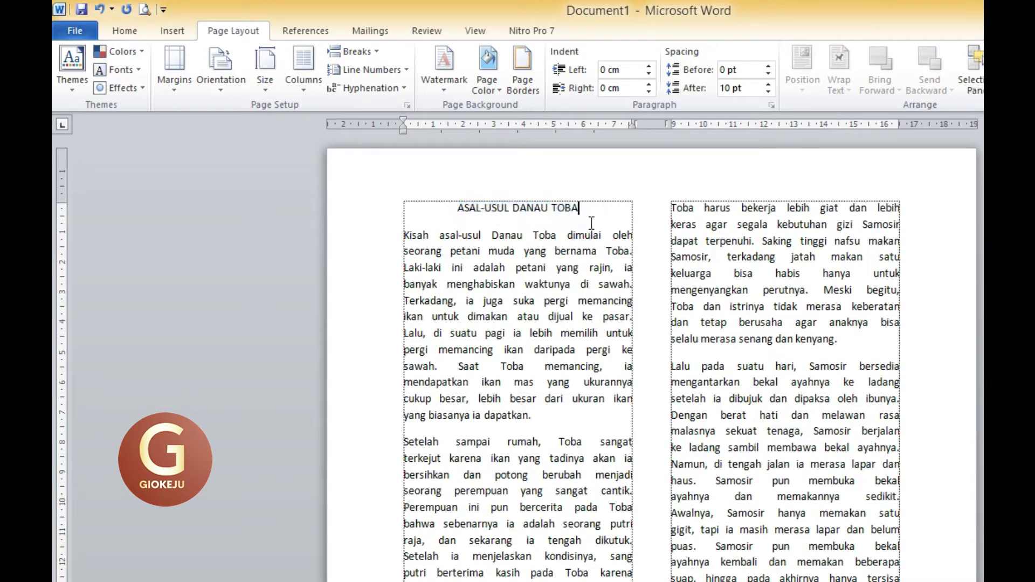
pyautogui.hotkey('ctrl', 'z')
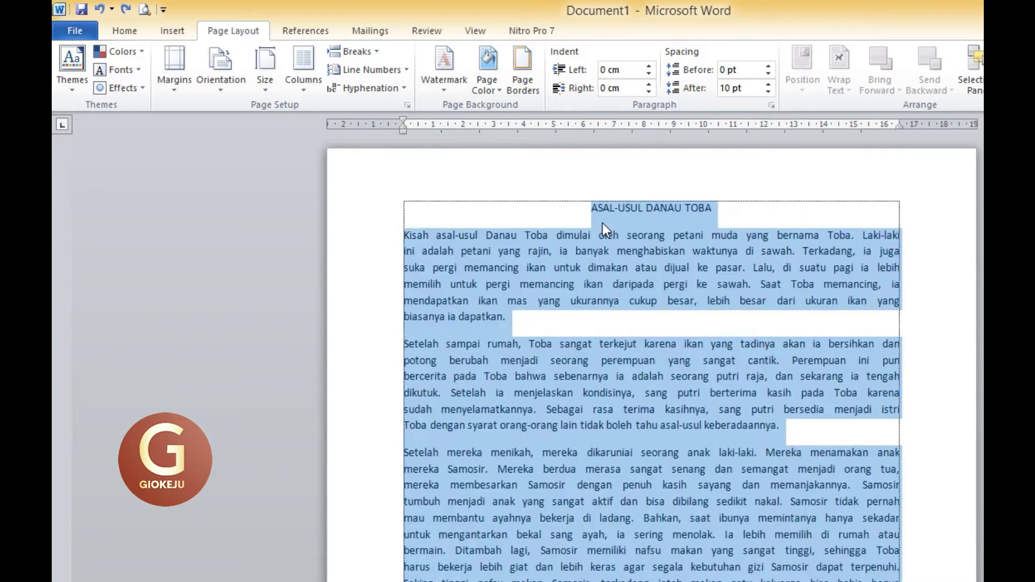
# Step: Format only the first two body paragraphs below the title in two columns
pyautogui.click(644, 234)
pyautogui.moveTo(586, 214); pyautogui.dragTo(700, 215)
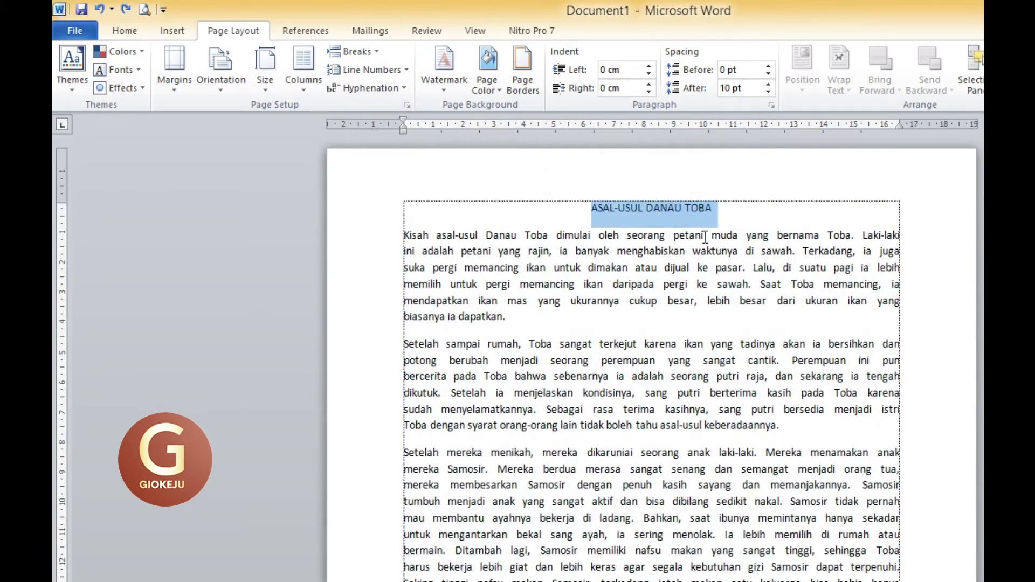
pyautogui.click(703, 271)
pyautogui.click(404, 236)
pyautogui.moveTo(404, 235); pyautogui.dragTo(780, 426)
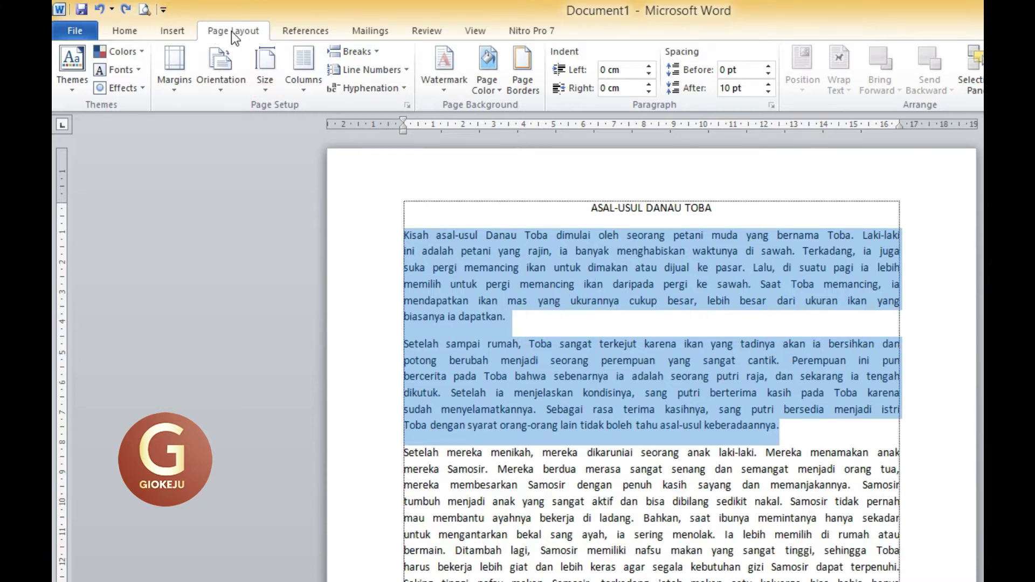
pyautogui.click(303, 93)
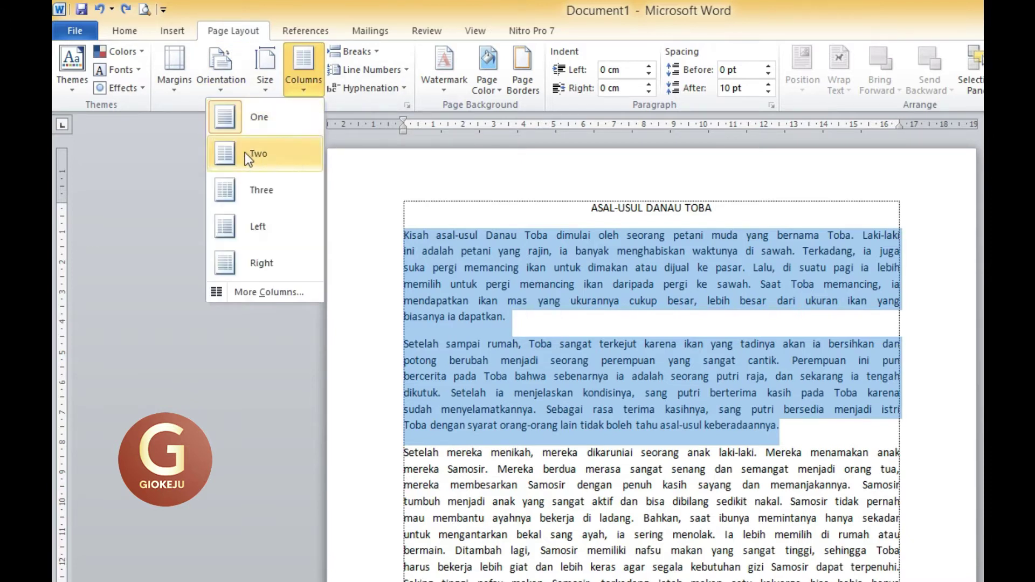
pyautogui.click(277, 156)
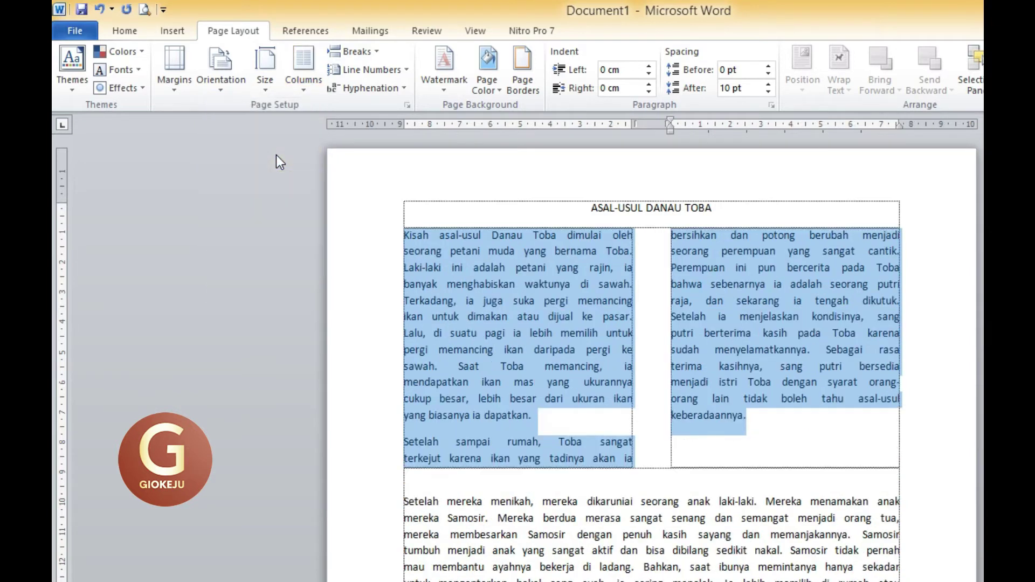
# Step: Examine the layout of the first two paragraphs, the title above them and the text that follows
pyautogui.click(646, 367)
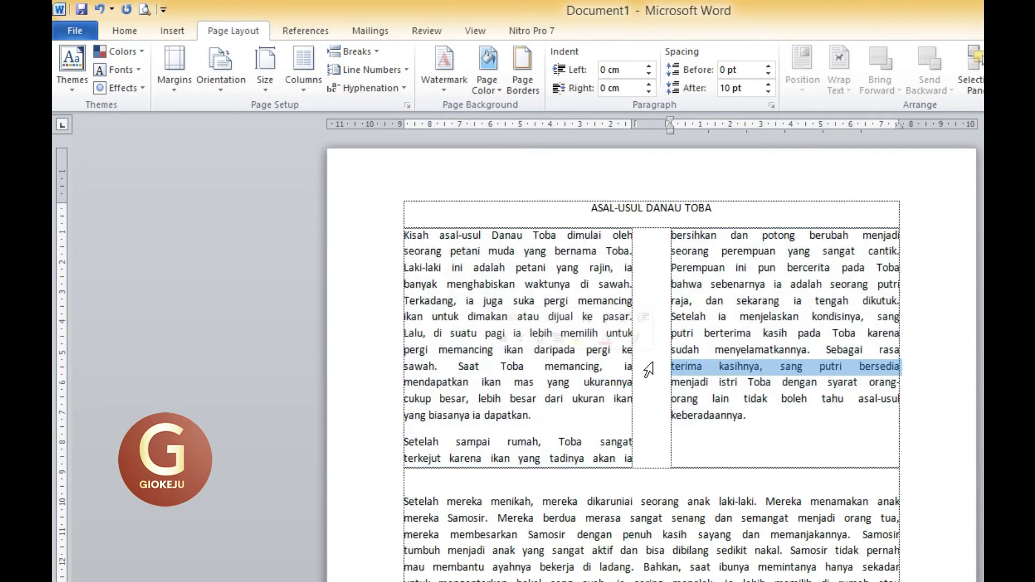
pyautogui.click(507, 254)
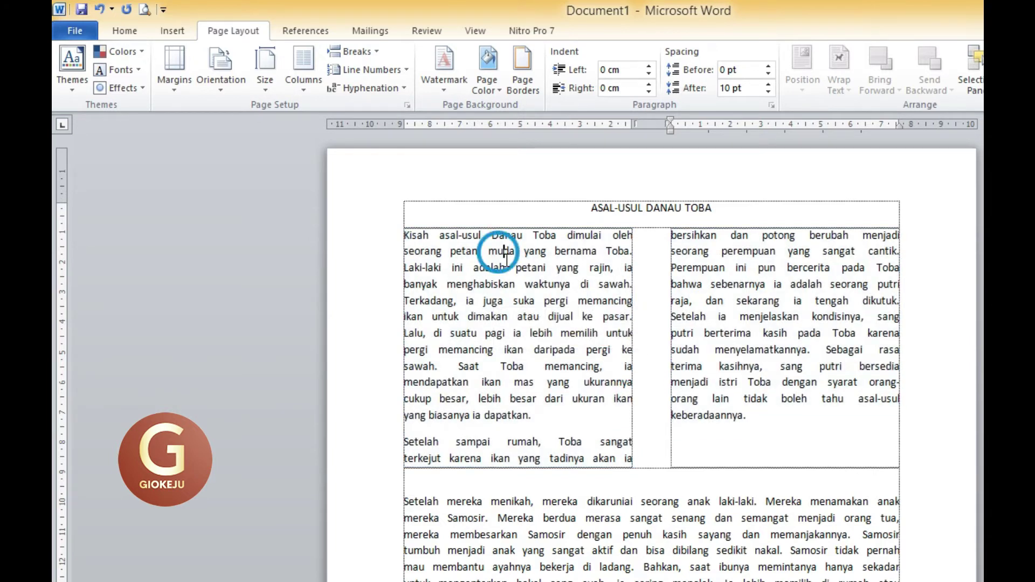
pyautogui.click(748, 268)
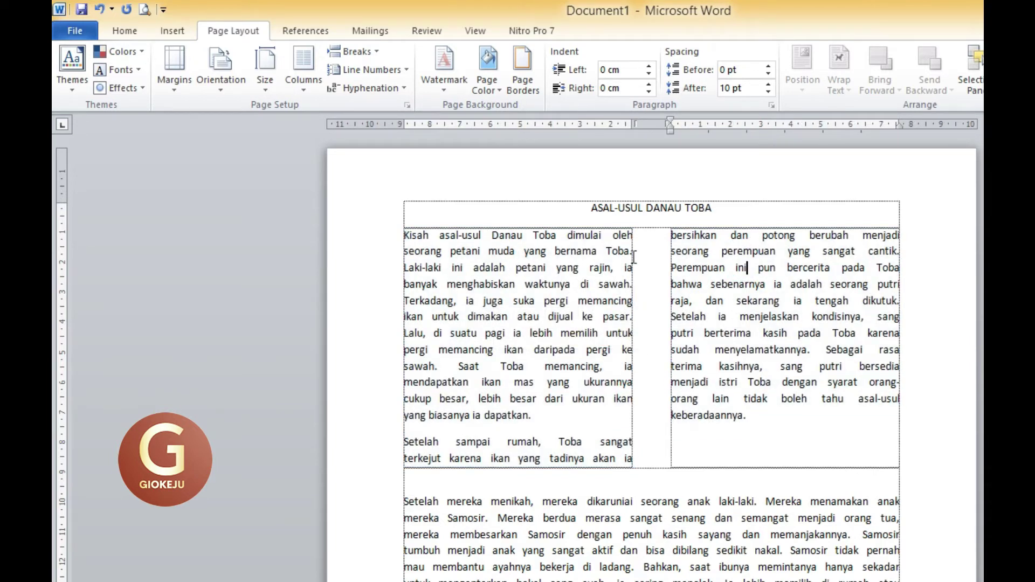
pyautogui.moveTo(584, 210); pyautogui.dragTo(713, 208)
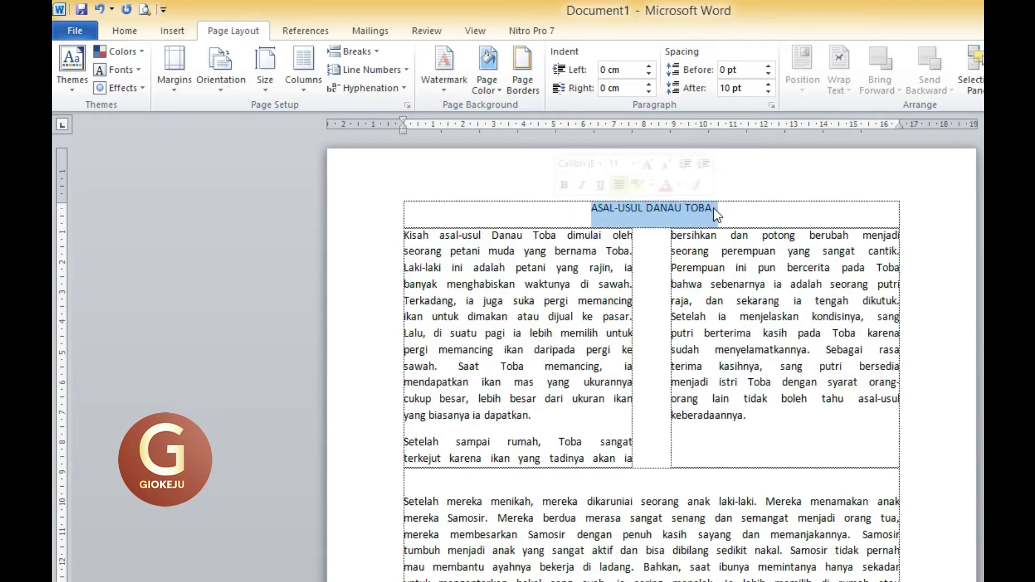
pyautogui.click(669, 518)
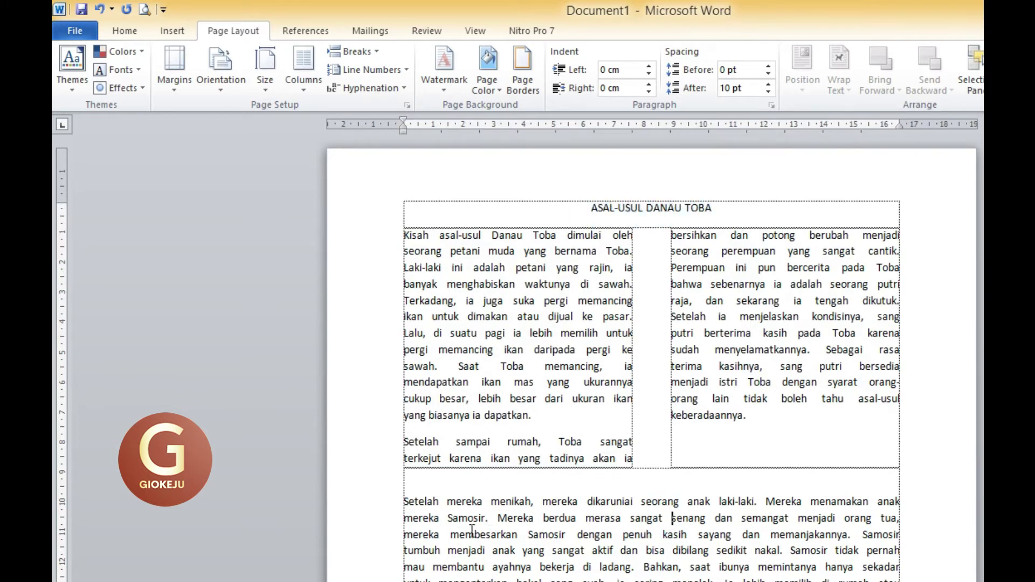
pyautogui.moveTo(406, 501); pyautogui.dragTo(604, 532)
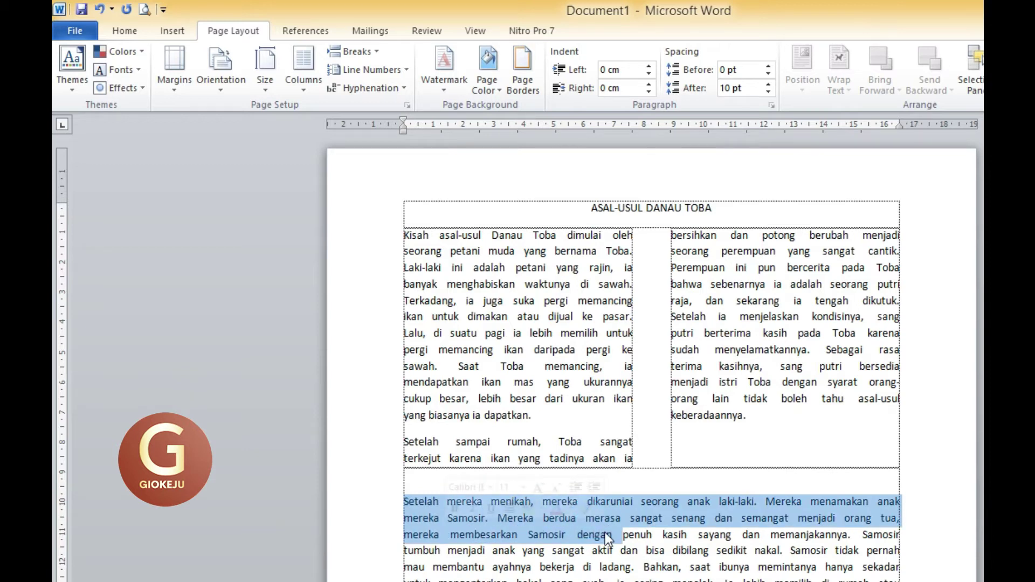
pyautogui.click(645, 550)
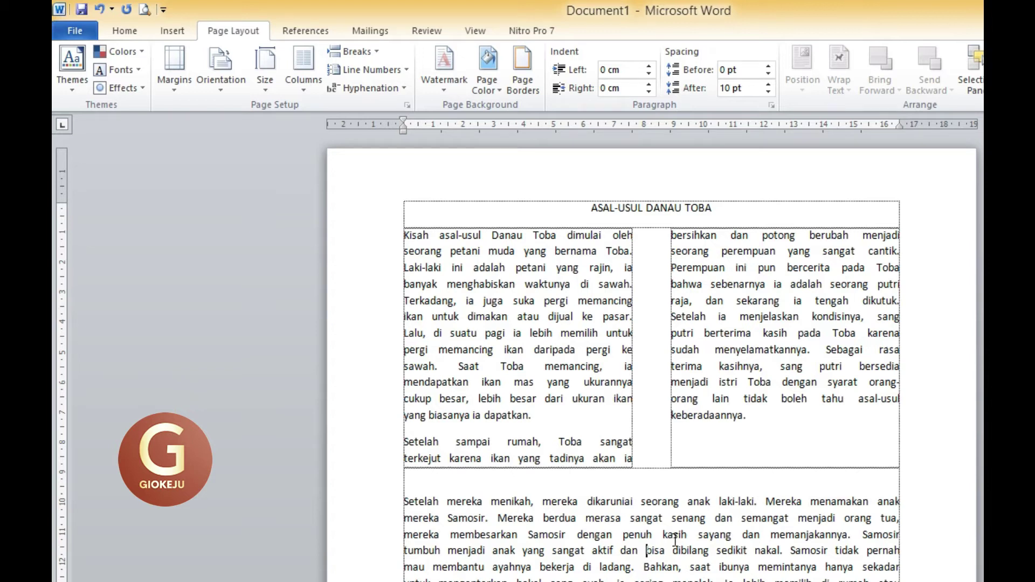
pyautogui.scroll(-1, 676, 538)
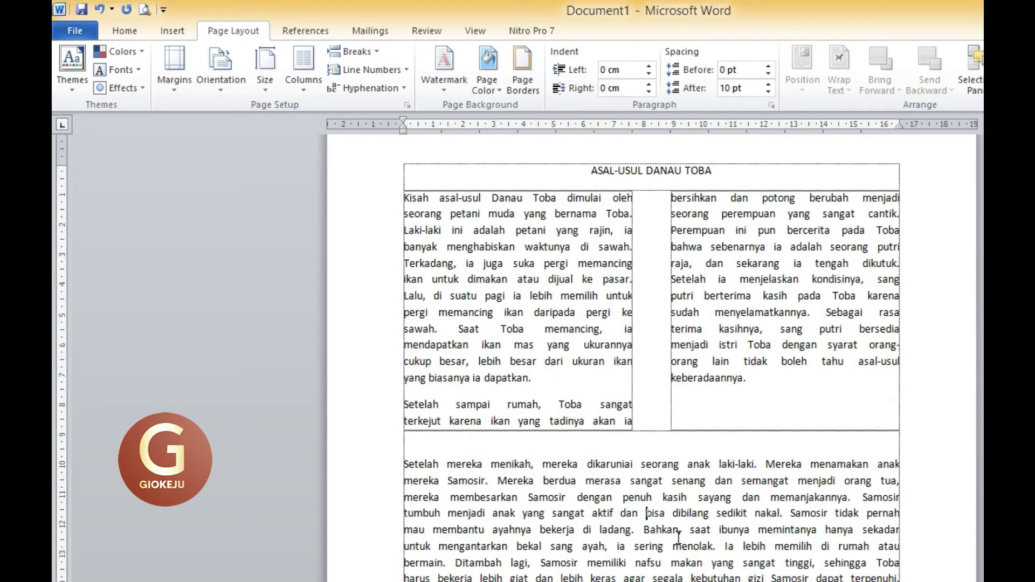
pyautogui.scroll(-1, 677, 534)
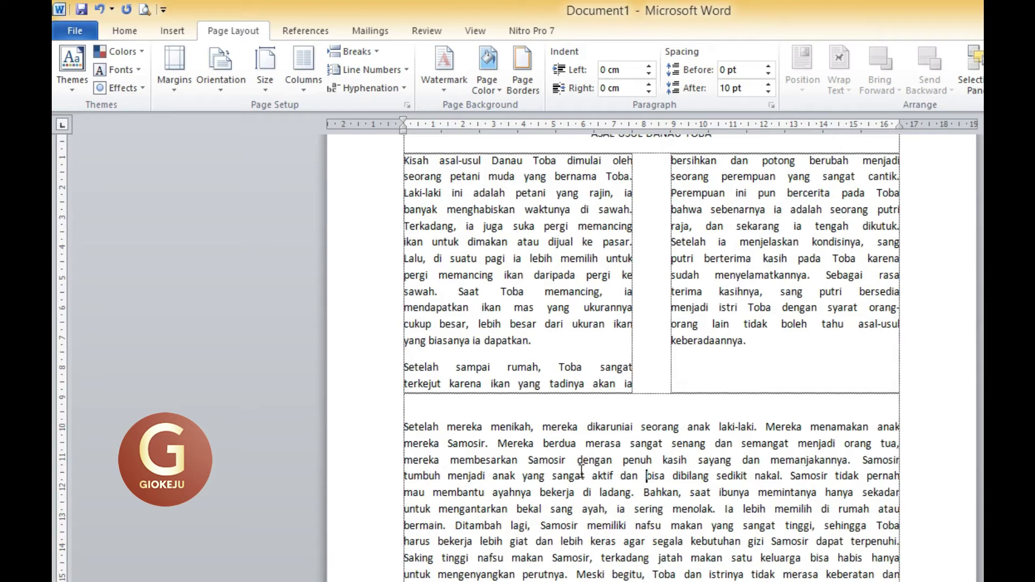
pyautogui.scroll(2, 582, 471)
pyautogui.scroll(-1, 581, 471)
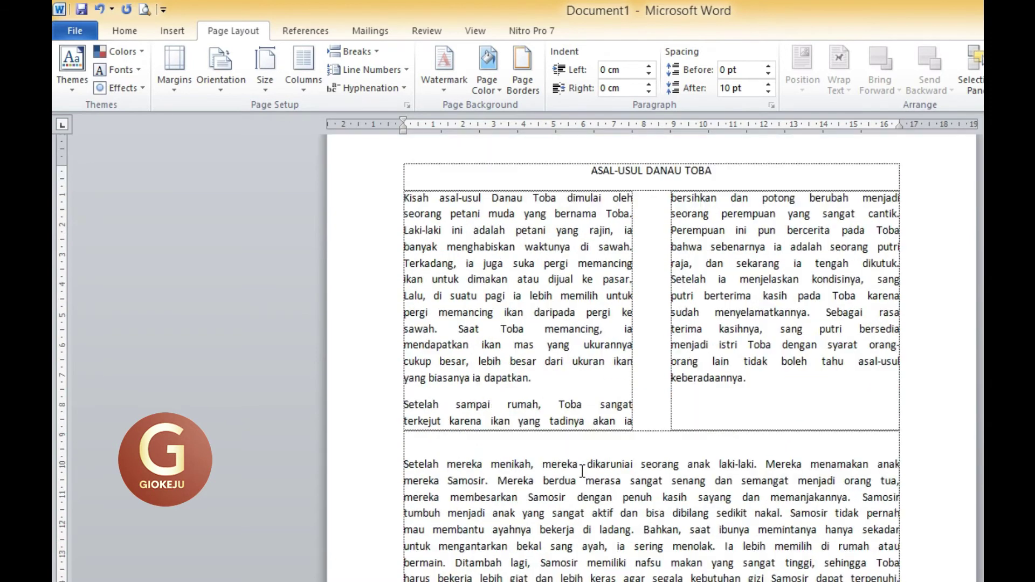
# Step: Format the paragraph starting "Setelah mereka menikah" in three columns
pyautogui.moveTo(405, 464); pyautogui.dragTo(789, 579)
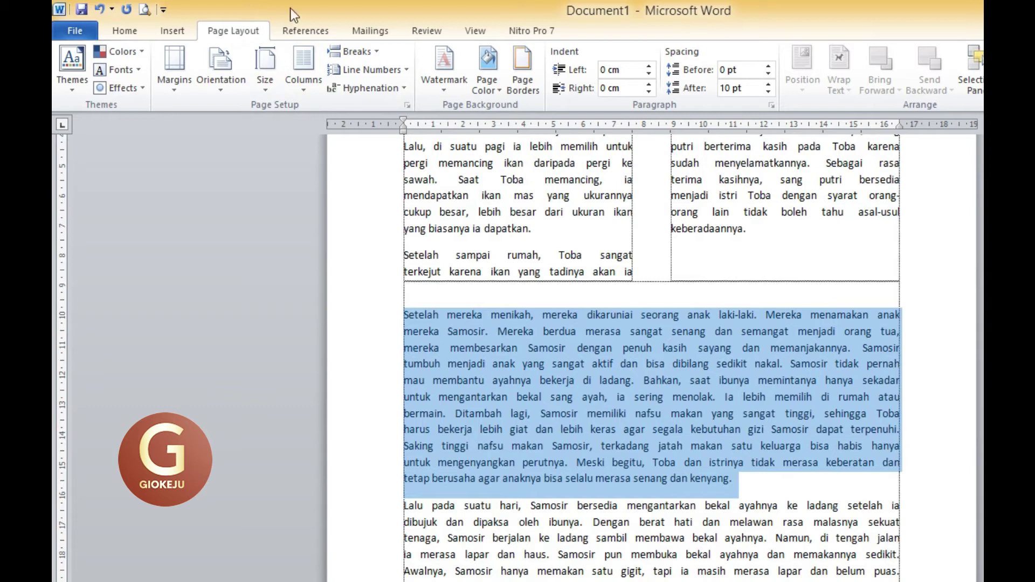
pyautogui.click(305, 93)
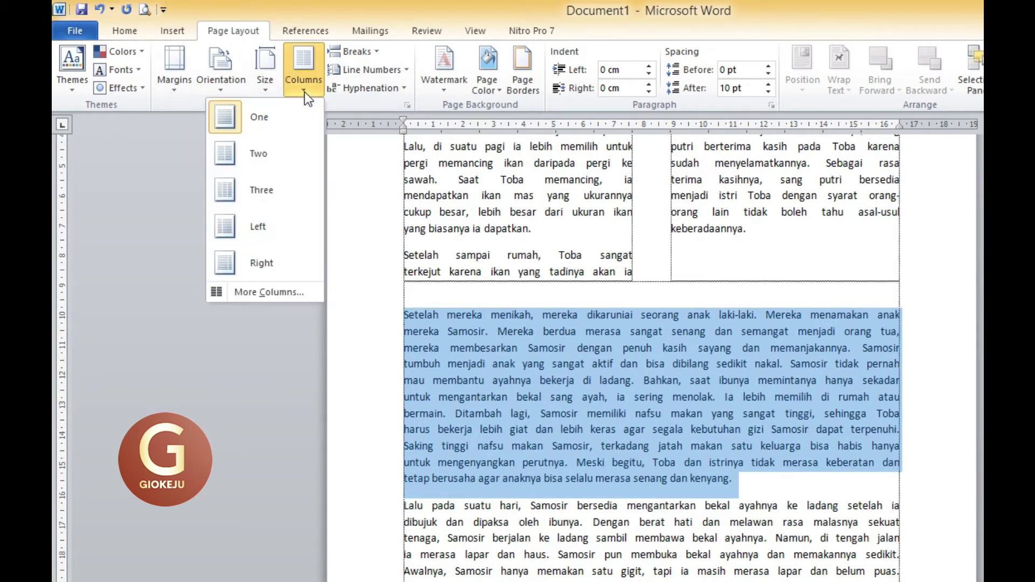
pyautogui.click(295, 192)
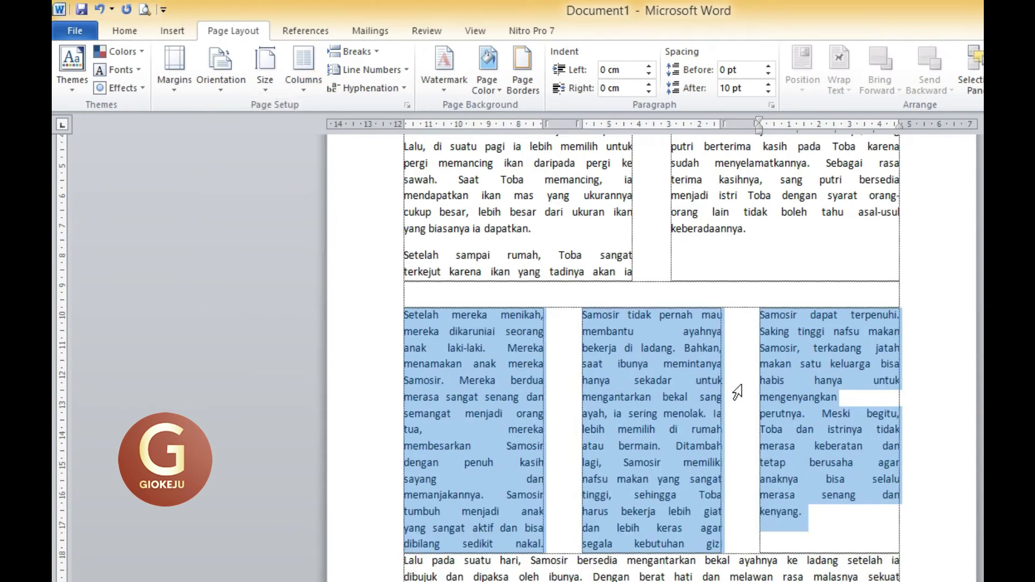
pyautogui.click(739, 296)
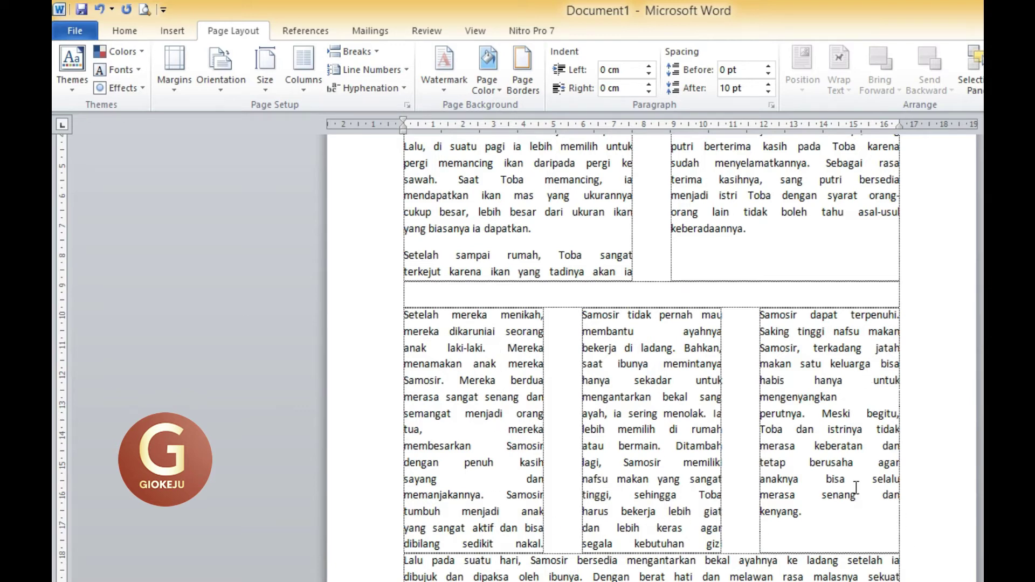
pyautogui.scroll(-1, 849, 488)
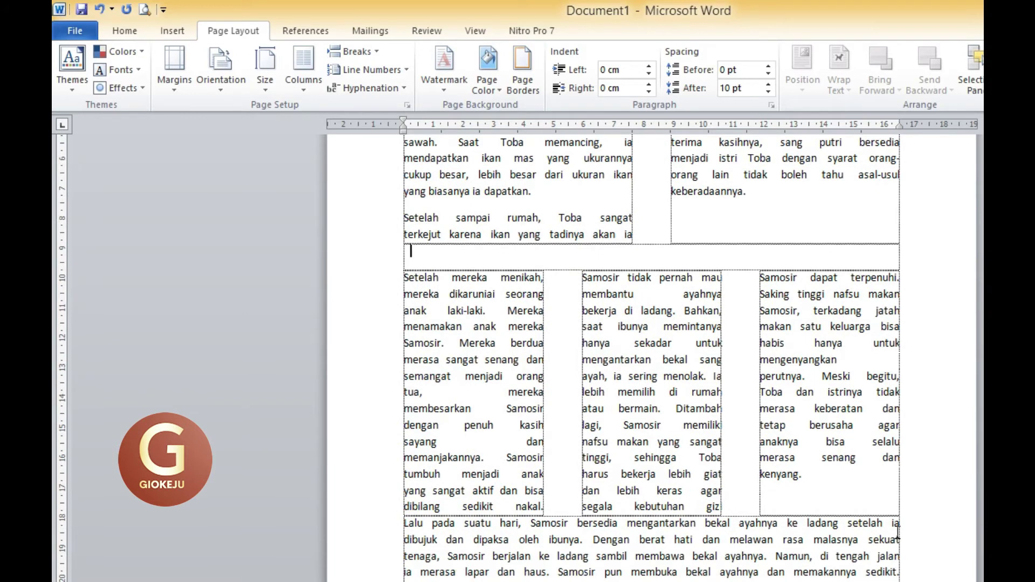
# Step: Insert an empty line above the paragraph starting "Lalu pada suatu hari"
pyautogui.click(392, 522)
pyautogui.press('Return')
pyautogui.scroll(-2, 590, 512)
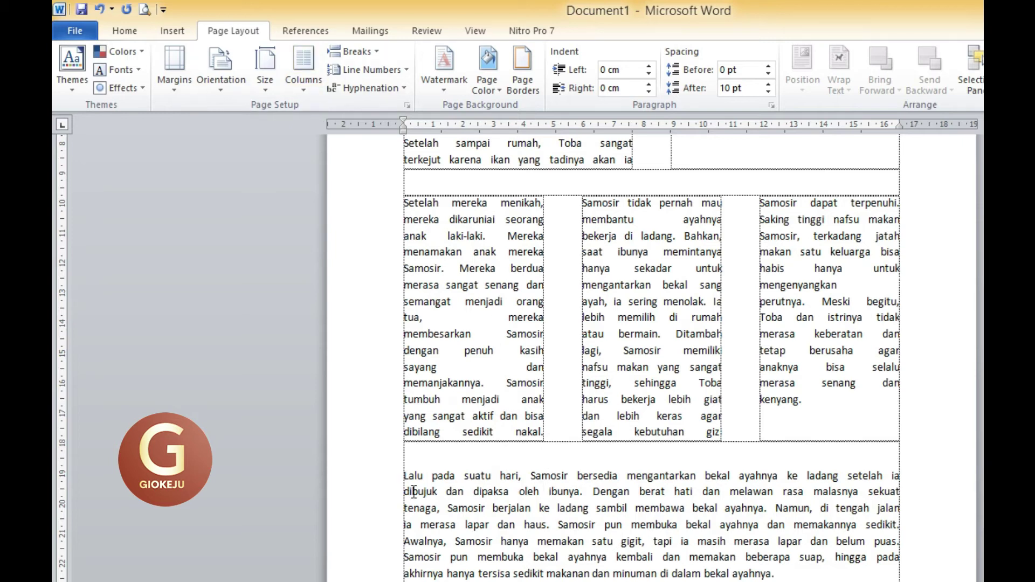
# Step: Format the paragraph starting "Lalu pada suatu hari" with the Left column preset, and change it to the Right preset
pyautogui.moveTo(403, 476); pyautogui.dragTo(793, 573)
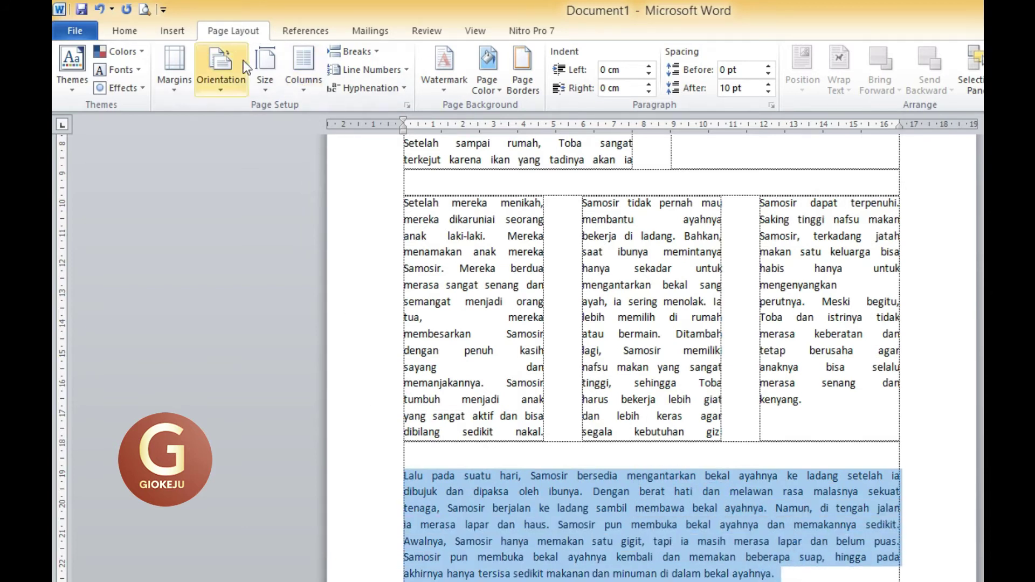
pyautogui.click(303, 93)
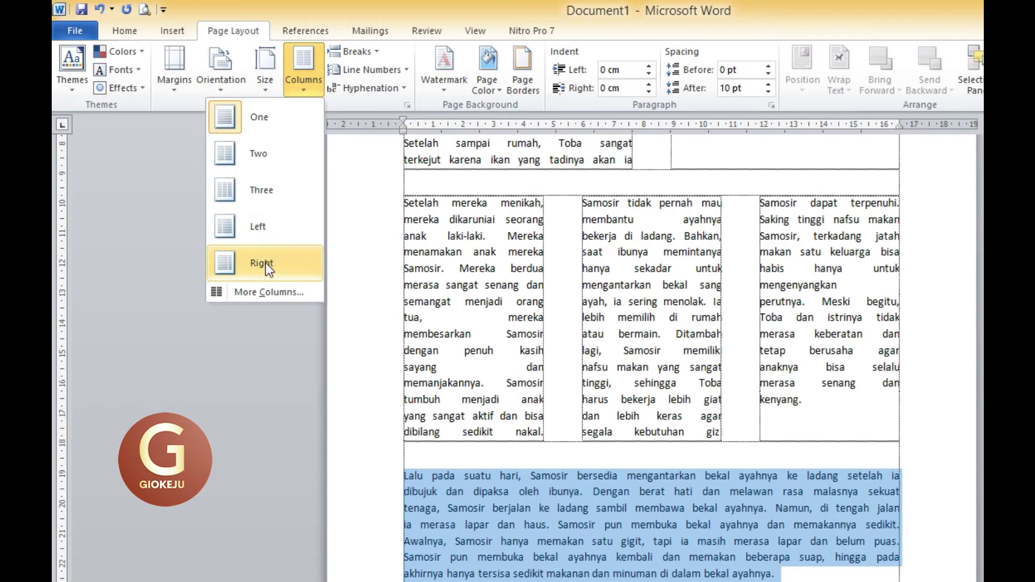
pyautogui.click(253, 228)
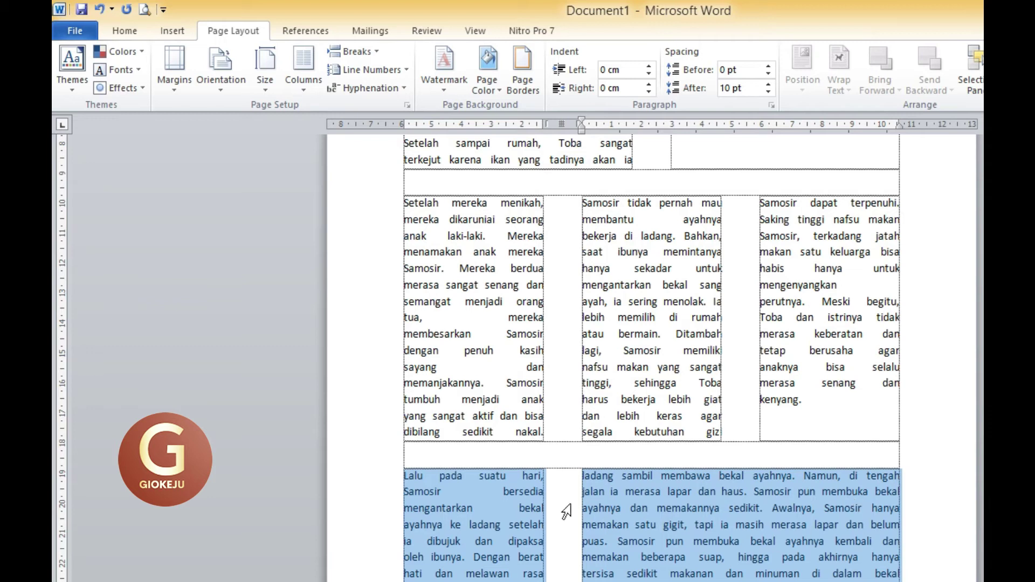
pyautogui.click(303, 89)
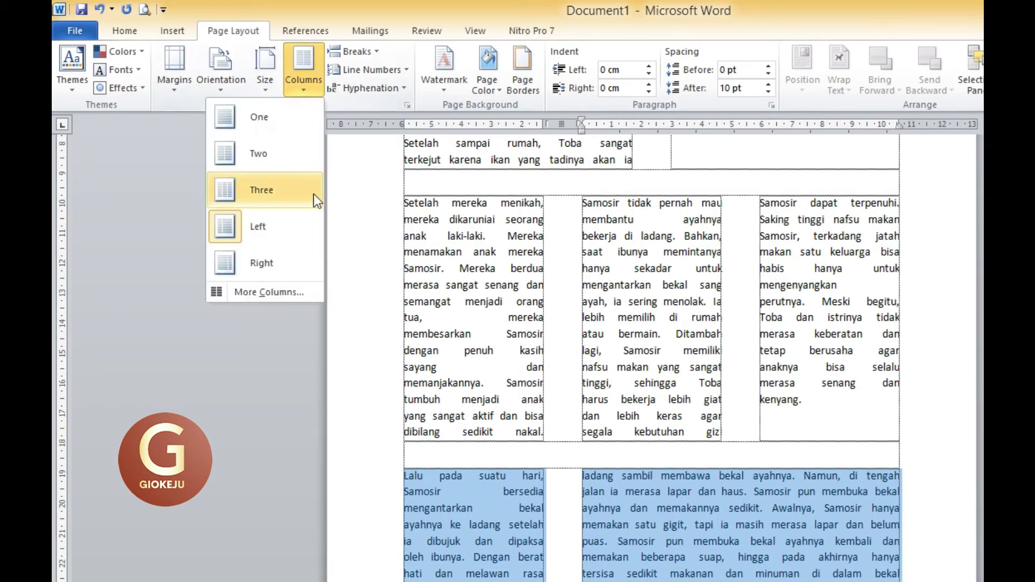
pyautogui.click(270, 267)
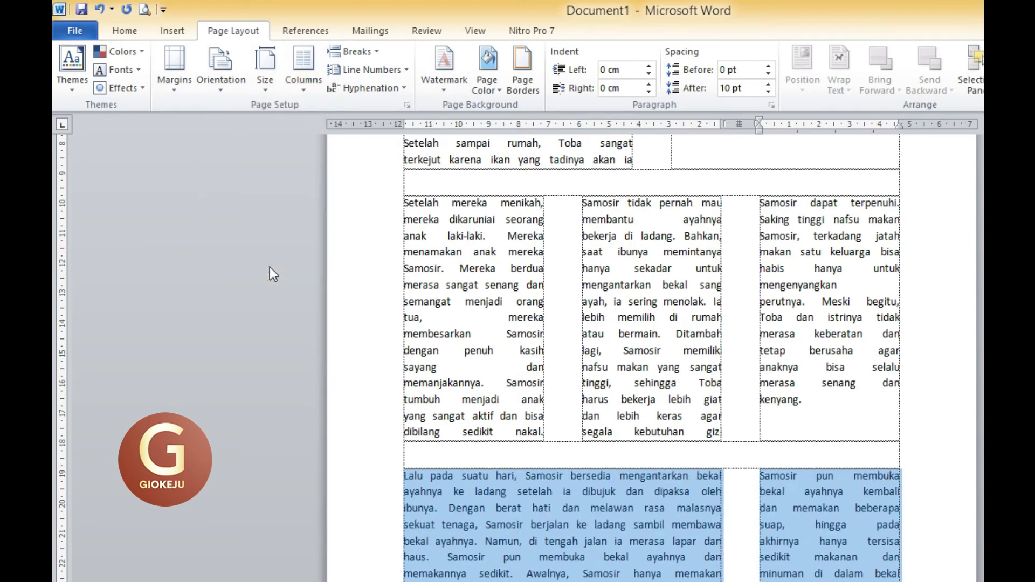
pyautogui.click(631, 507)
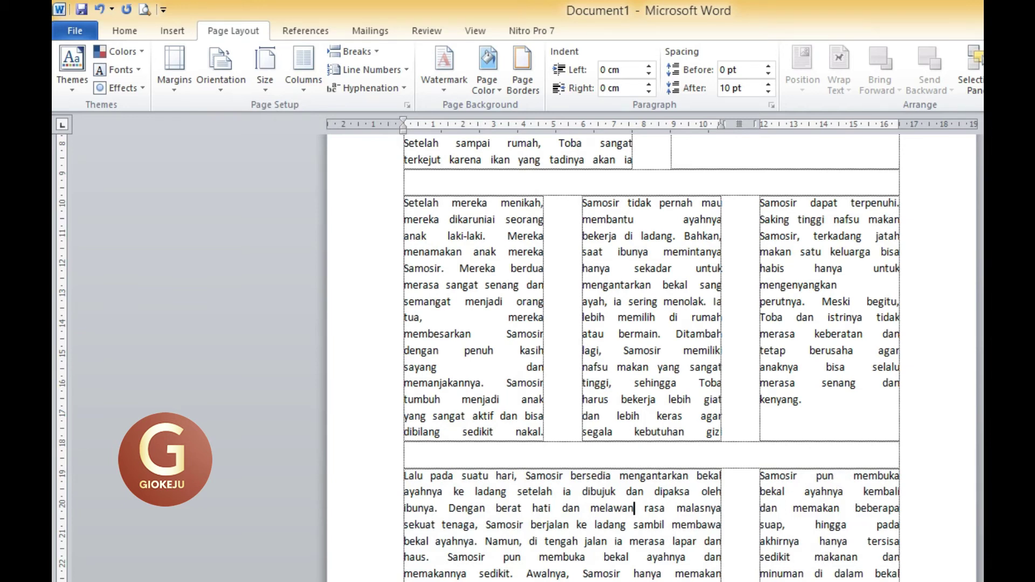
# Step: Examine the column layouts on the first page, from the title to the paragraph starting "Lalu pada suatu hari"
pyautogui.click(776, 581)
pyautogui.scroll(-2, 651, 439)
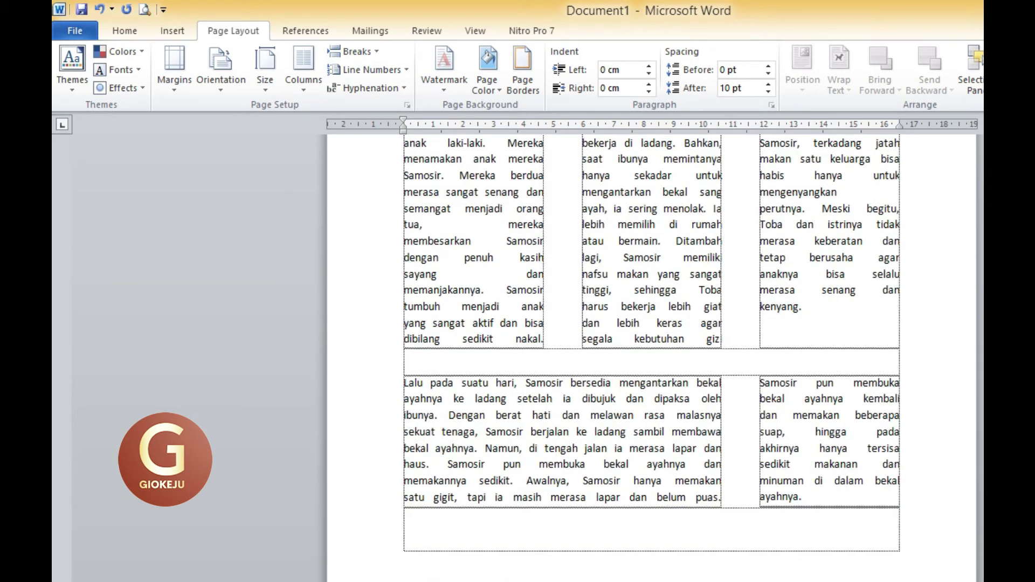
pyautogui.scroll(3, 633, 488)
pyautogui.scroll(5, 633, 489)
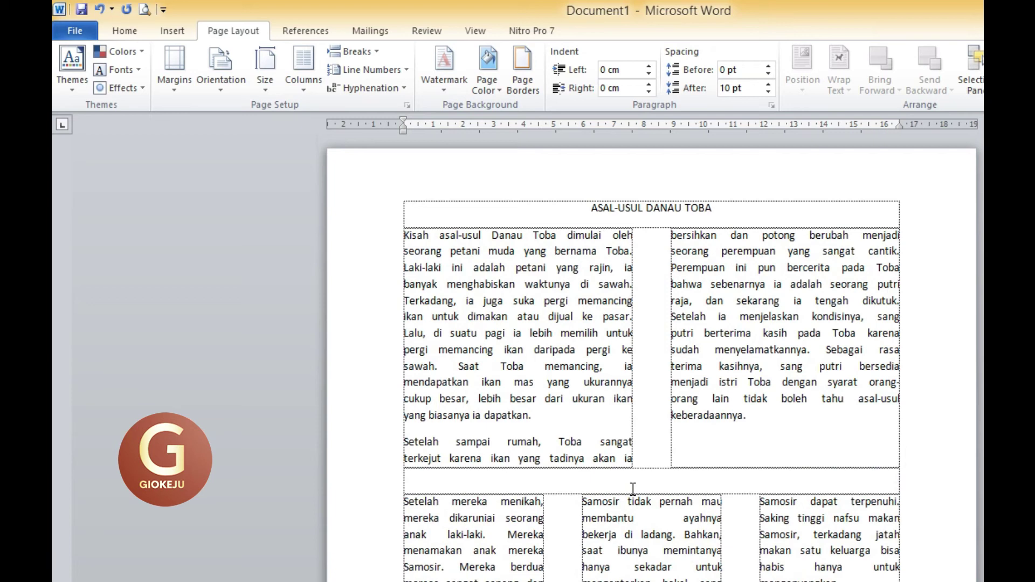
pyautogui.scroll(-3, 648, 459)
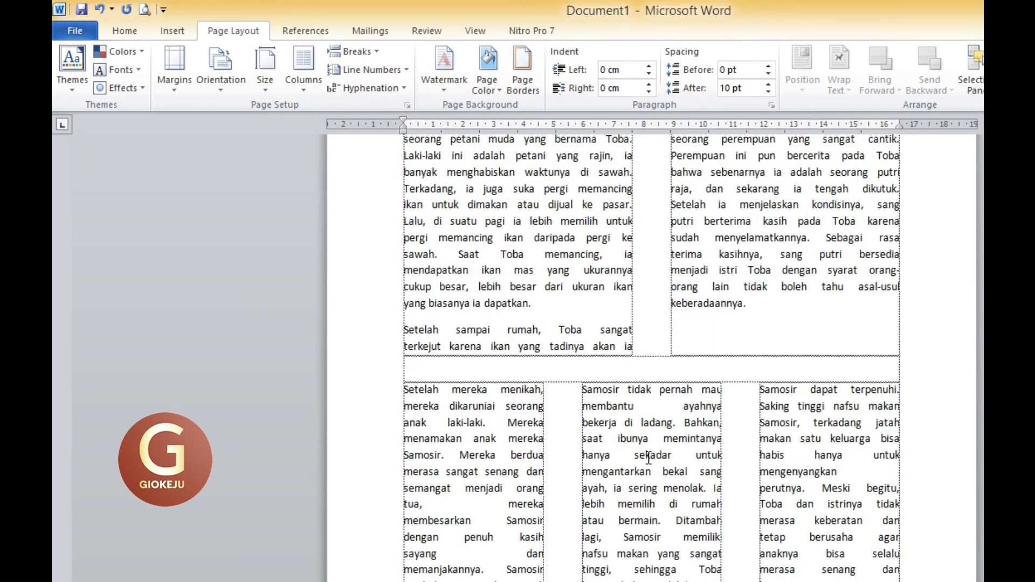
pyautogui.scroll(-3, 647, 437)
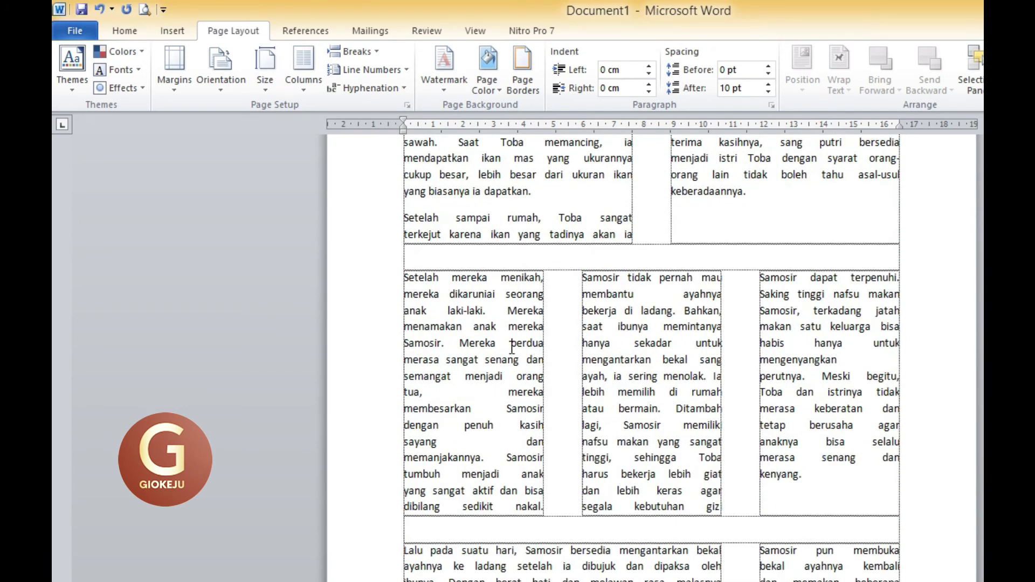
pyautogui.moveTo(448, 343); pyautogui.dragTo(797, 351)
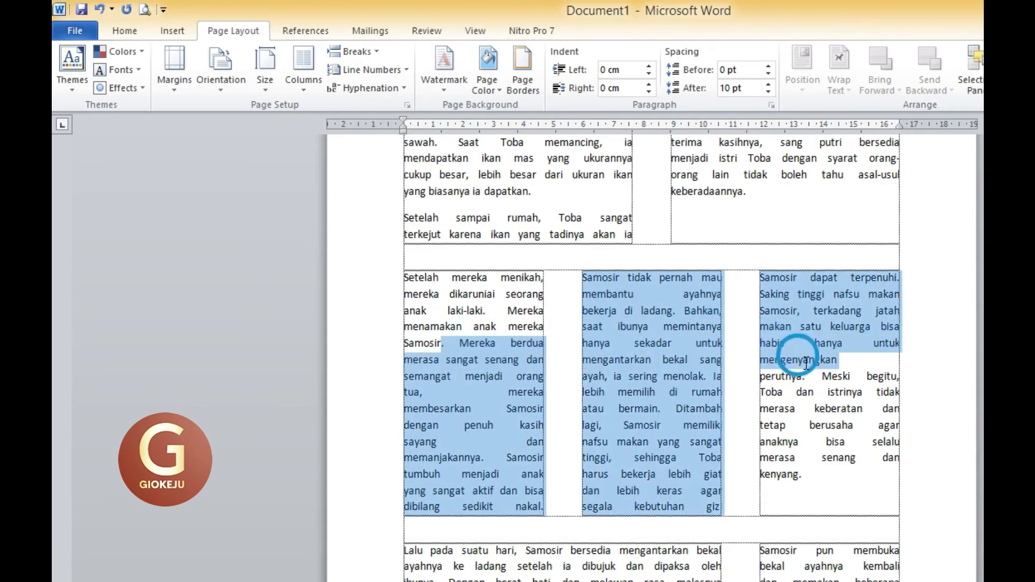
# Step: Open the custom column settings for the paragraph starting "Di ladang" and raise the number of columns to 10
pyautogui.scroll(-11, 795, 378)
pyautogui.scroll(-1, 771, 381)
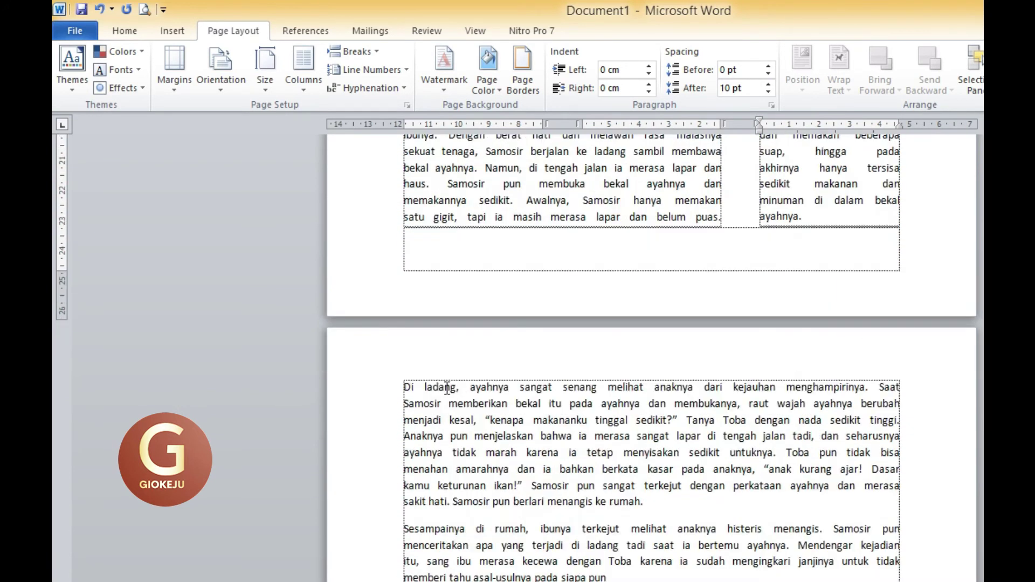
pyautogui.scroll(-1, 442, 387)
pyautogui.moveTo(406, 350); pyautogui.dragTo(660, 465)
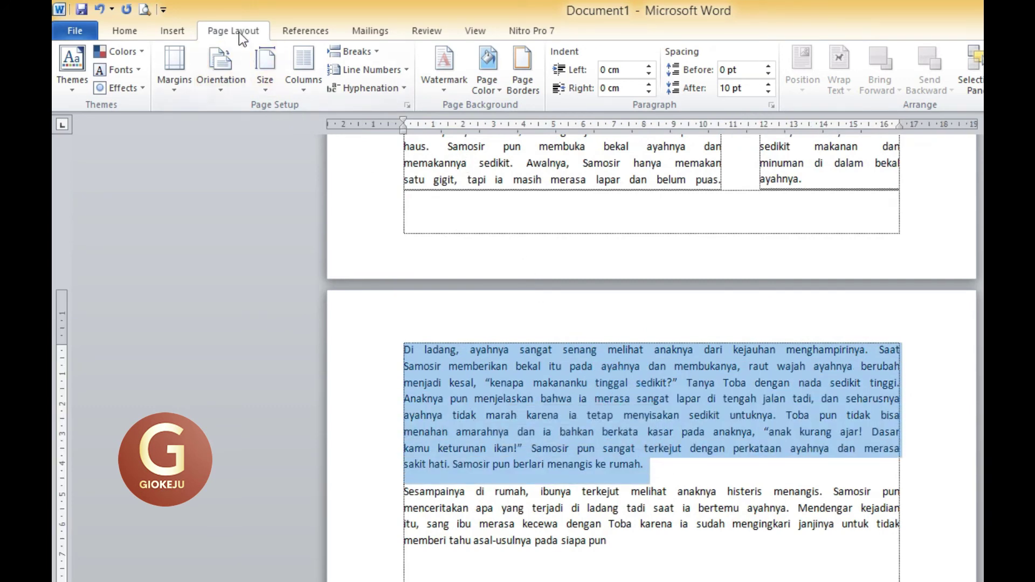
pyautogui.click(303, 91)
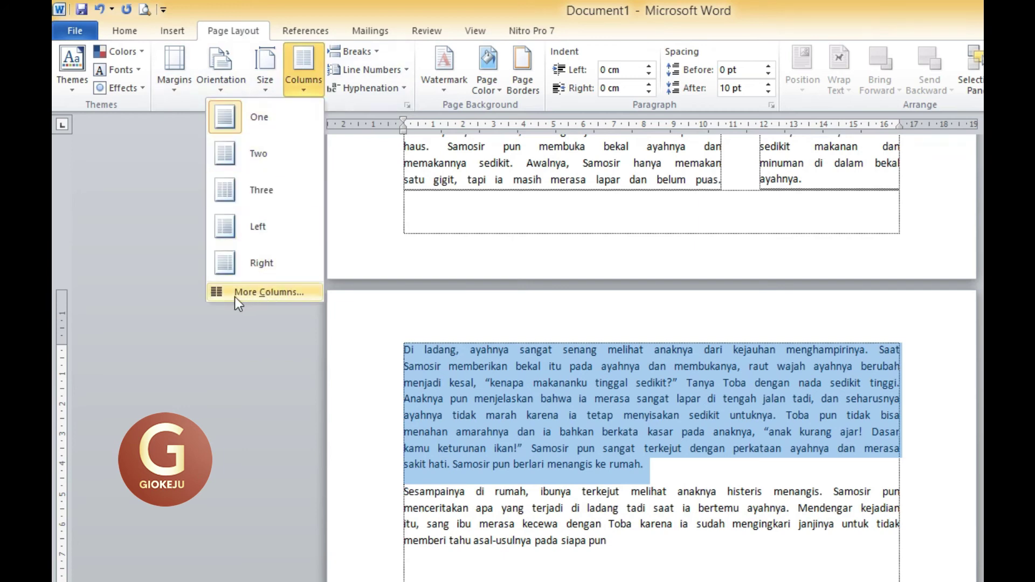
pyautogui.click(263, 291)
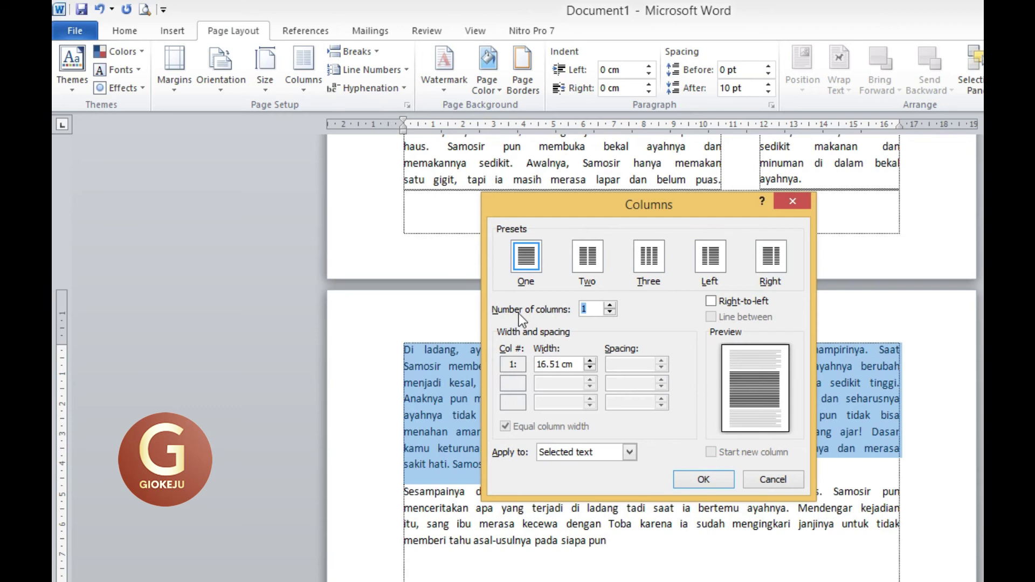
pyautogui.click(610, 305)
pyautogui.click(609, 305)
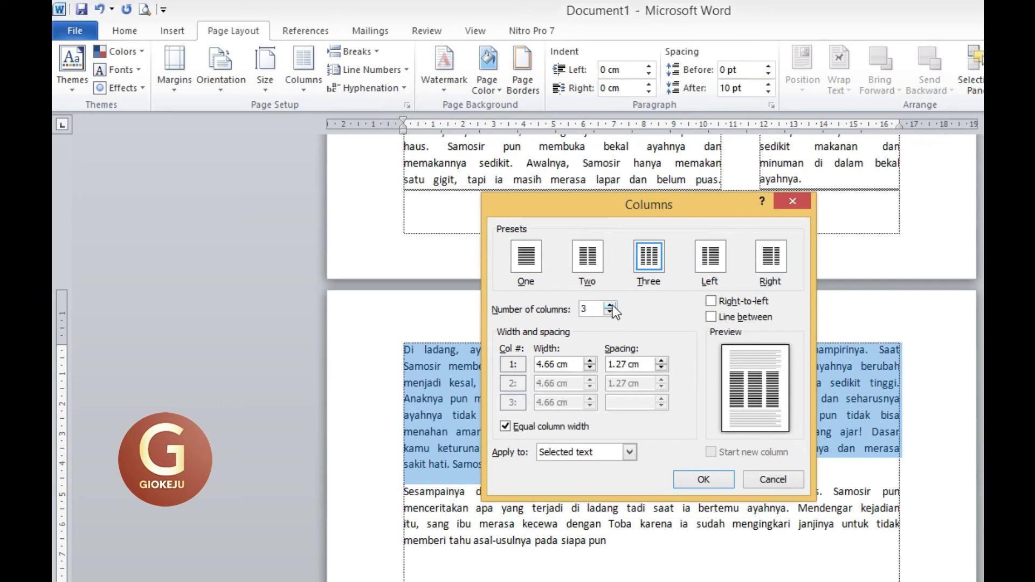
pyautogui.click(609, 305)
pyautogui.click(610, 306)
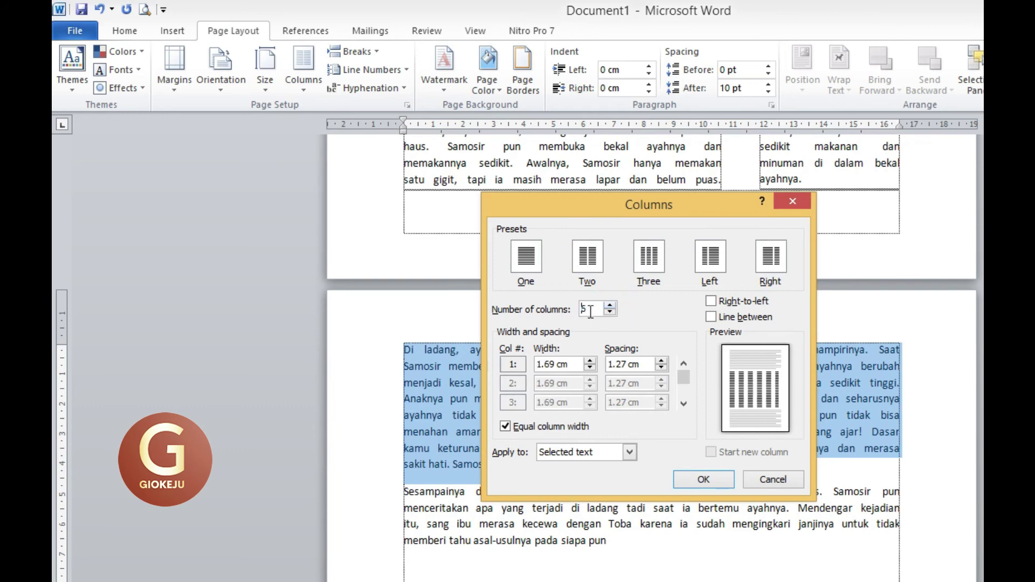
pyautogui.click(609, 306)
pyautogui.click(609, 305)
pyautogui.click(610, 306)
pyautogui.click(610, 305)
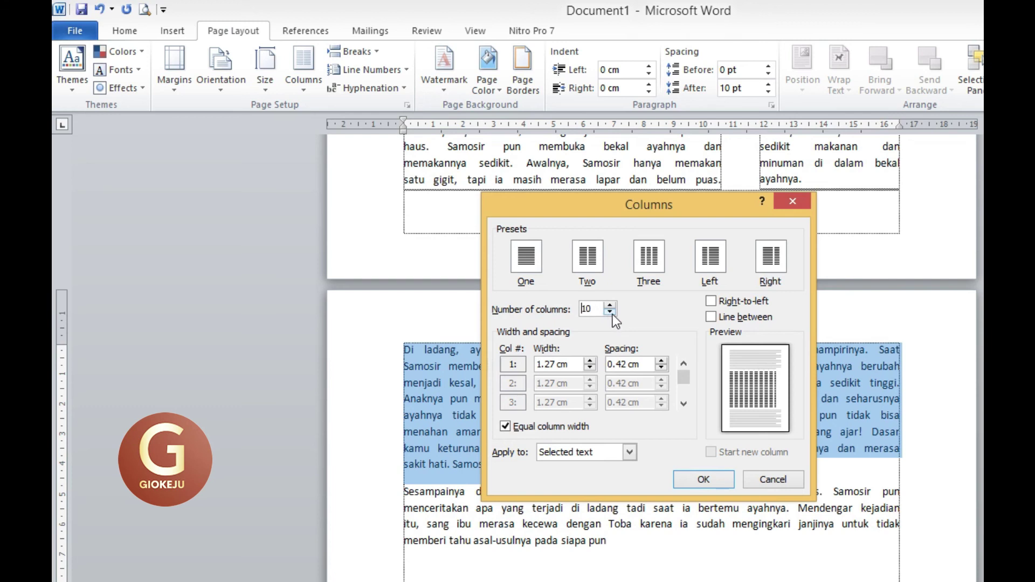
# Step: Reduce the number of columns to 6 and apply the setting to the selected "Di ladang" paragraph
pyautogui.click(609, 312)
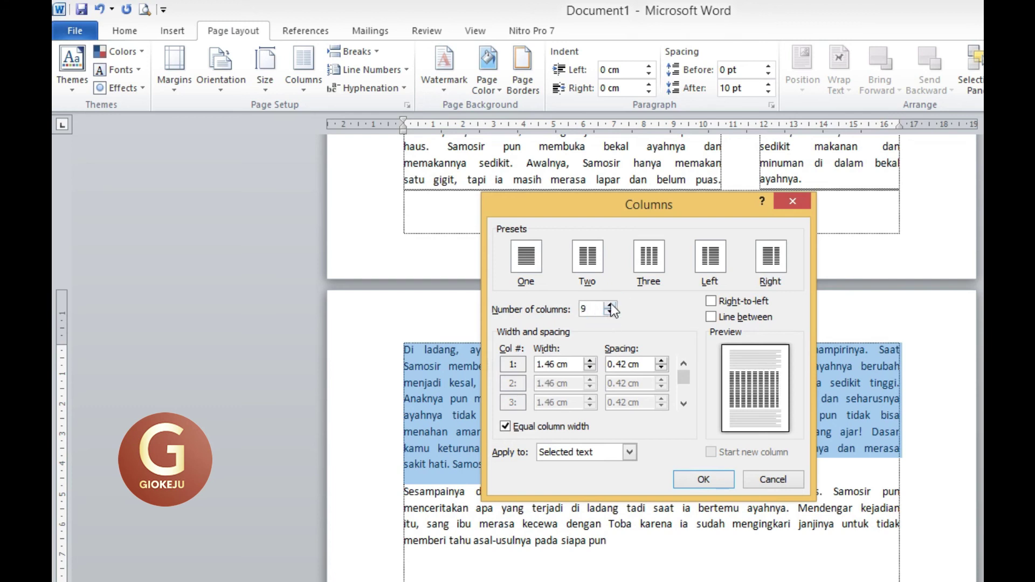
pyautogui.click(611, 305)
pyautogui.click(609, 313)
pyautogui.click(610, 312)
pyautogui.click(610, 312)
pyautogui.click(609, 313)
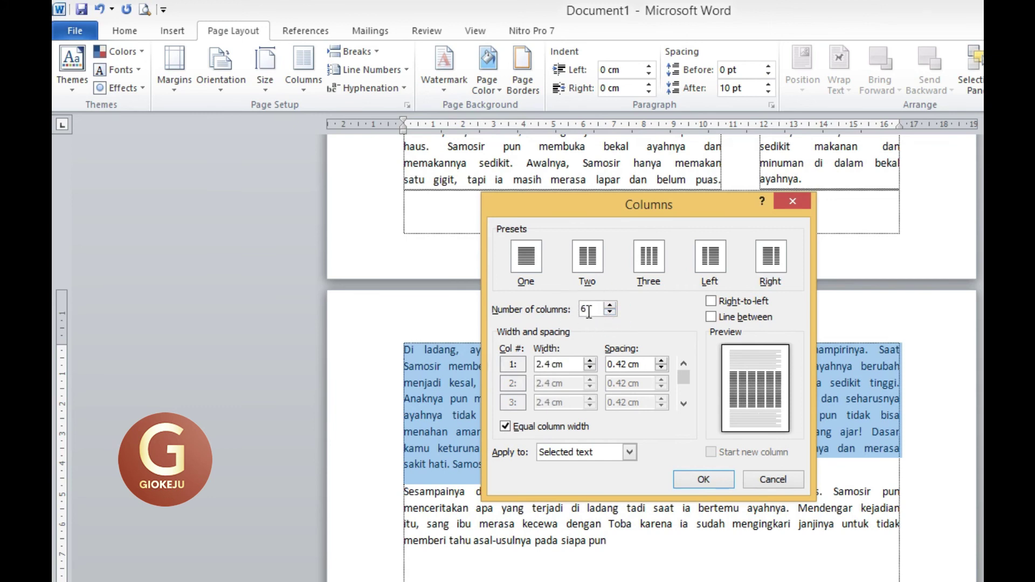
pyautogui.click(701, 480)
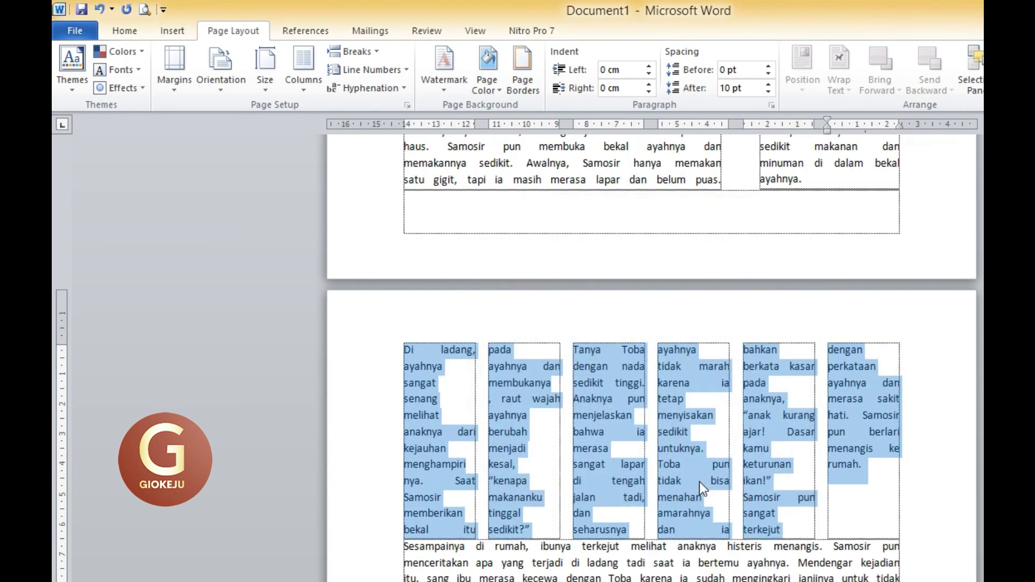
pyautogui.click(454, 448)
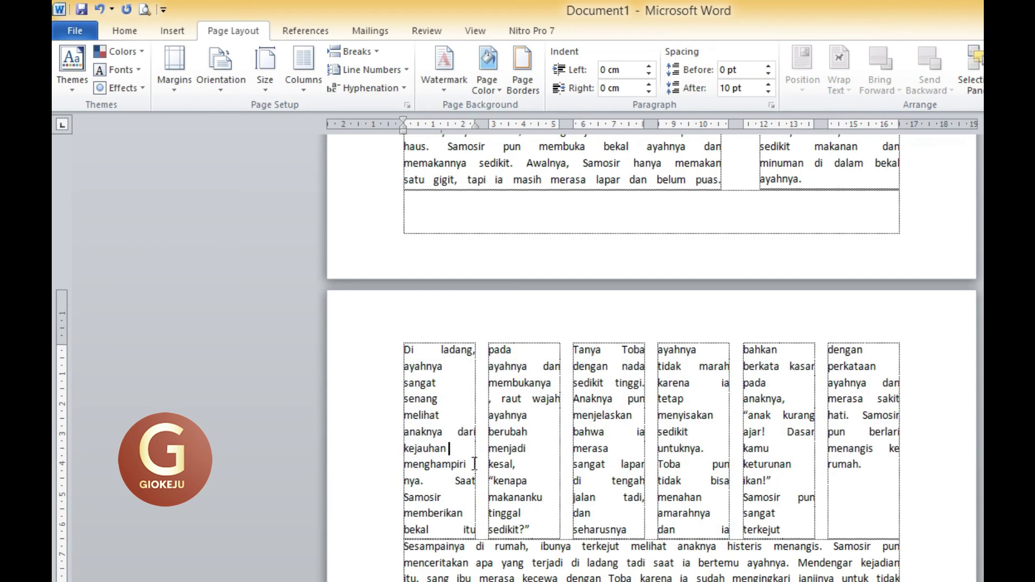
# Step: Insert an empty line above the paragraph starting "Sesampainya di rumah" and review the column layouts back up to the title
pyautogui.click(394, 543)
pyautogui.press('Return')
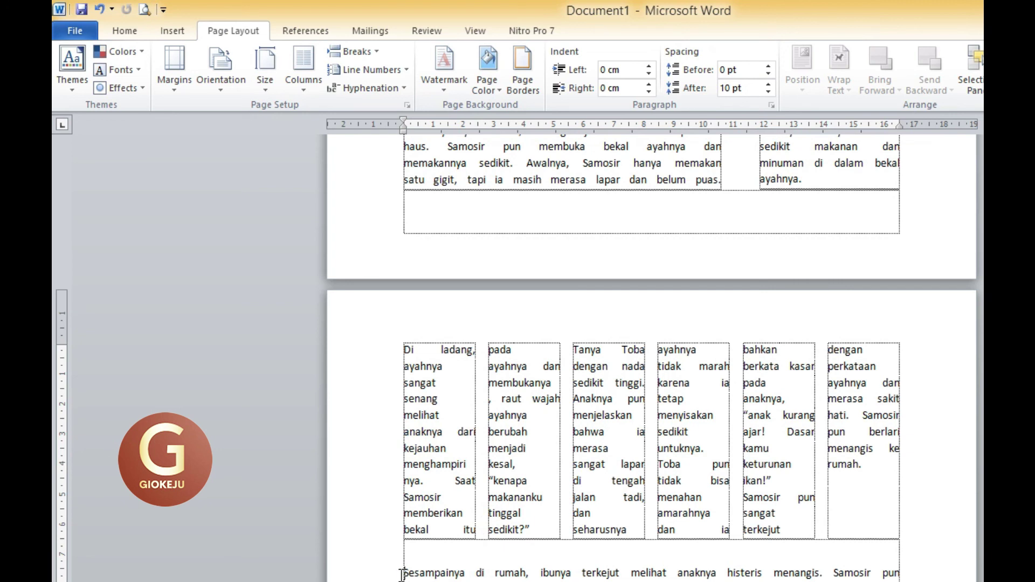
pyautogui.scroll(5, 466, 421)
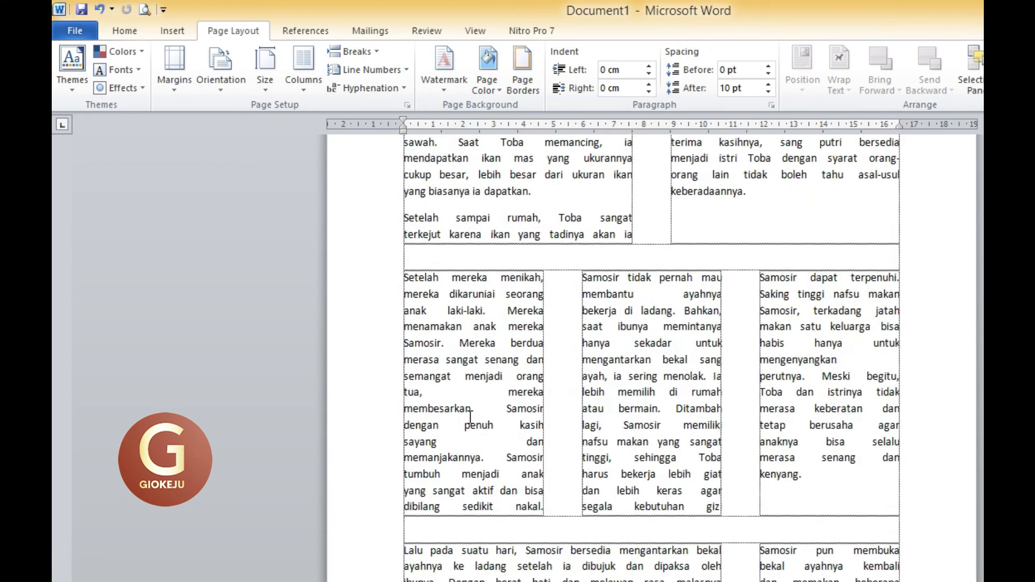
pyautogui.scroll(5, 470, 416)
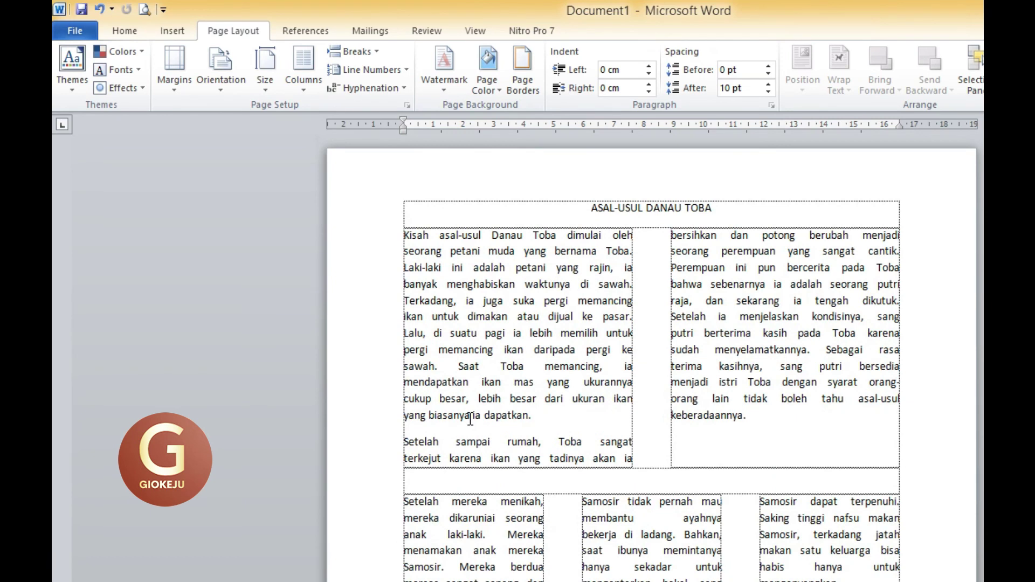